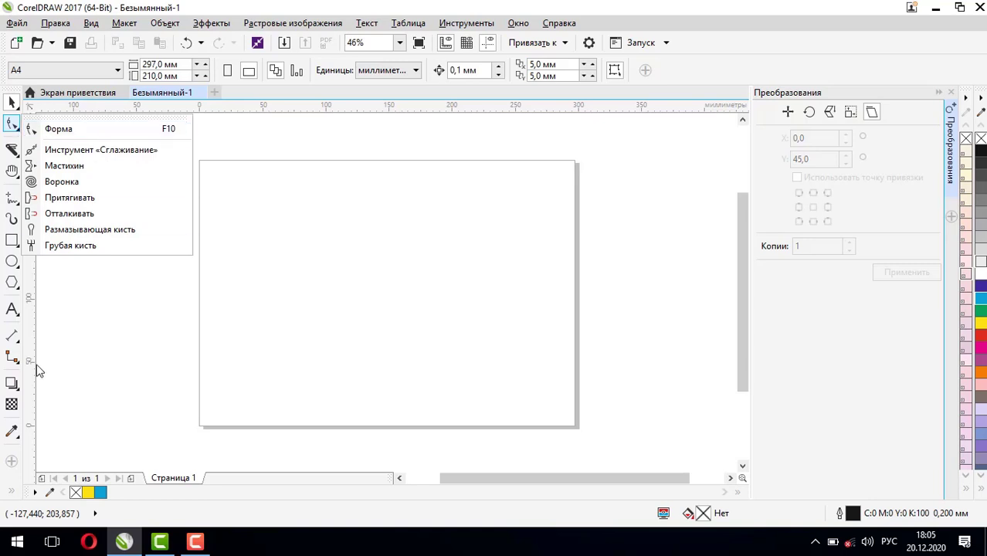
- Draw a full ellipse about 92 × 96 mm in the upper-left part of the page
left_click(11, 282)
left_click(12, 261)
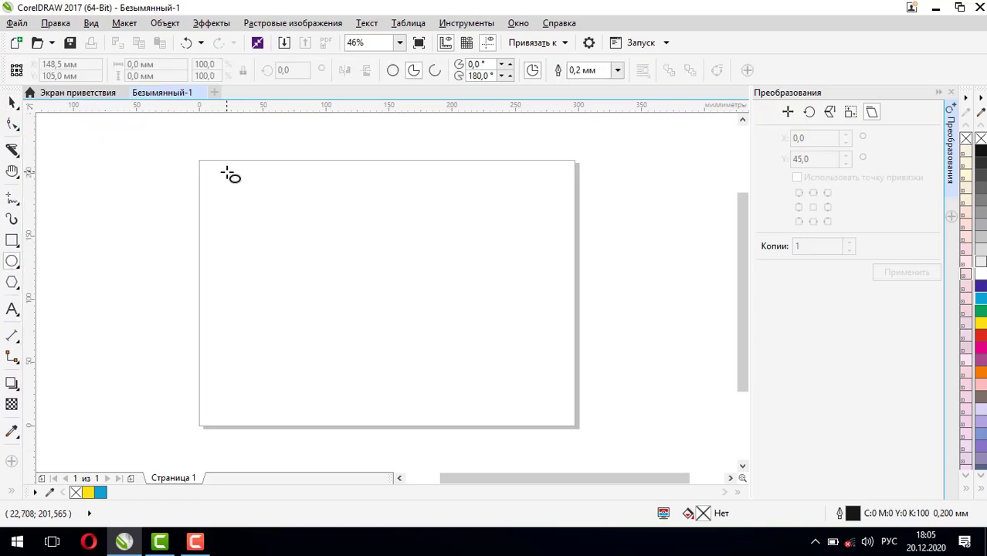
left_click_drag(226, 171, 347, 298)
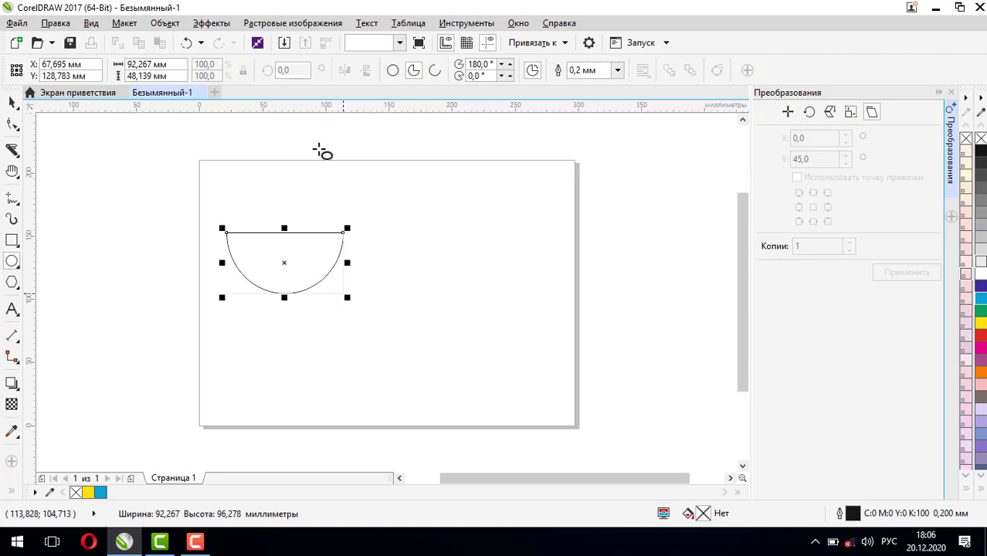
left_click(392, 71)
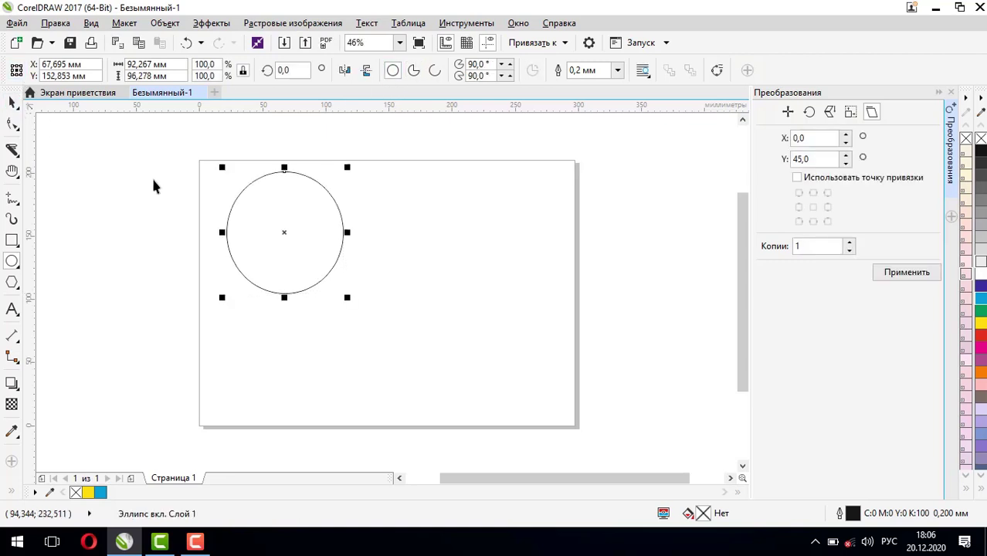
- Fill the ellipse with 10% black and place a copy of it to its right
left_click(11, 102)
left_click(981, 264)
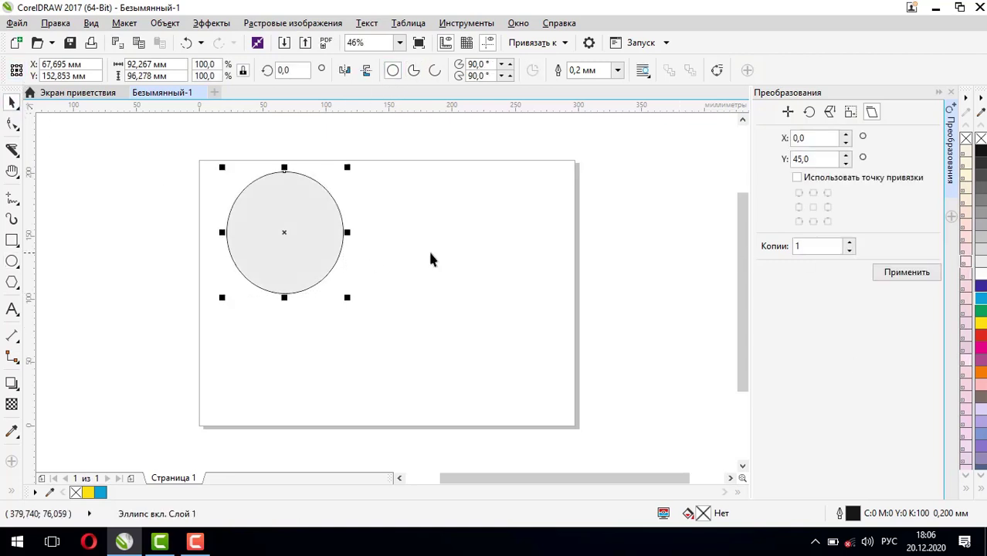
left_click_drag(310, 216, 487, 224)
- Draw a rectangle about 85 × 90 mm to the right of the two ellipses and fill it pink (M:40 Y:20)
left_click(11, 240)
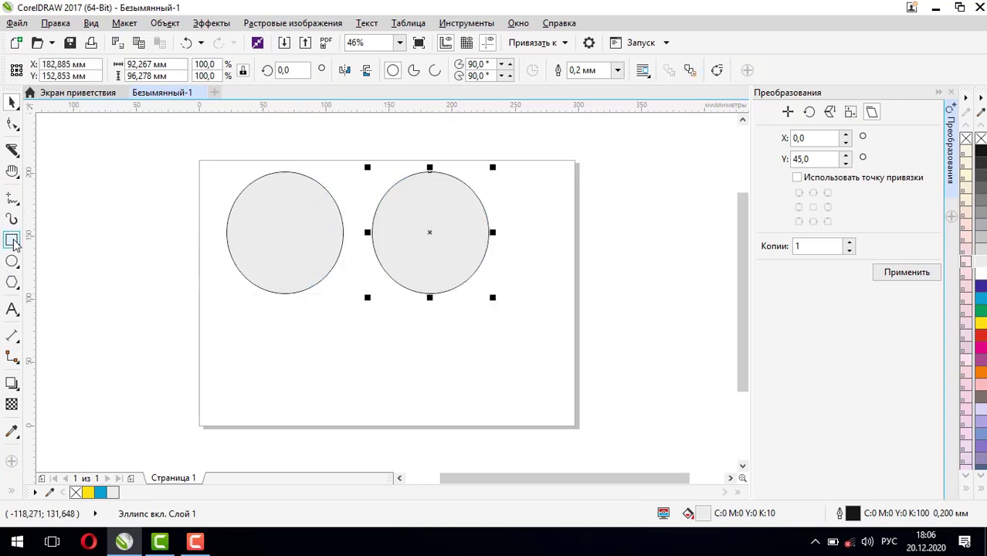
left_click_drag(545, 179, 655, 295)
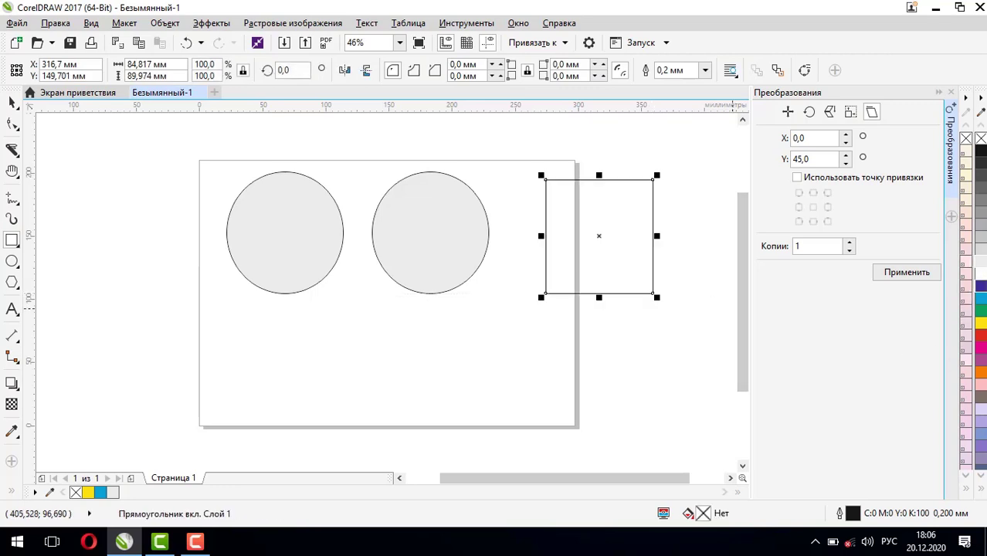
left_click(981, 384)
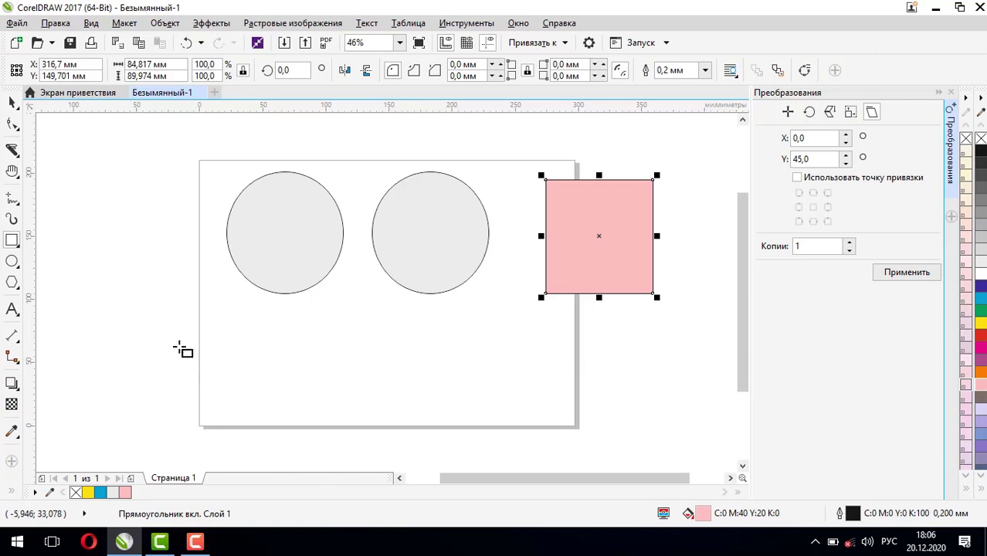
- Draw a rectangle about 203 × 90 mm below the ellipses and fill it blue (C:60 M:40)
left_click_drag(174, 338, 435, 454)
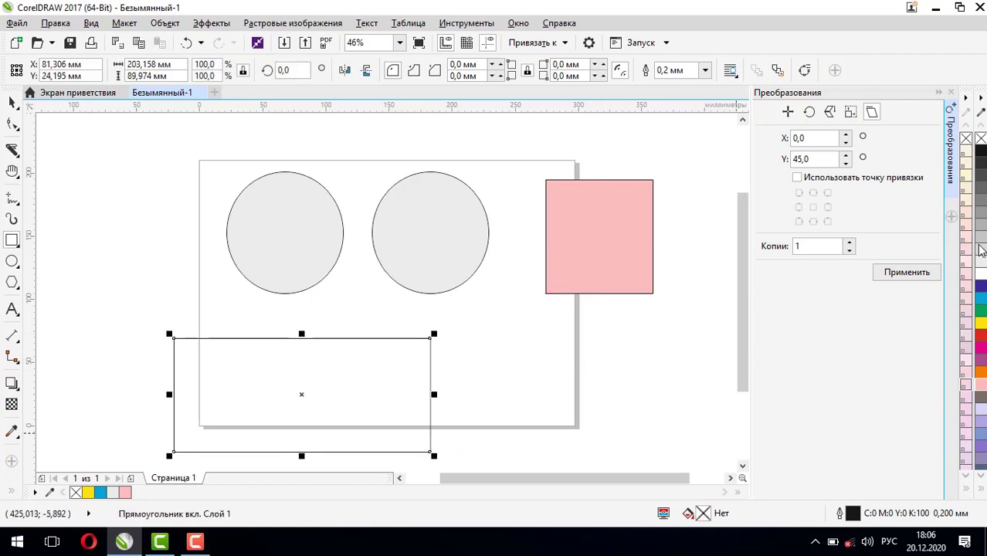
left_click(981, 437)
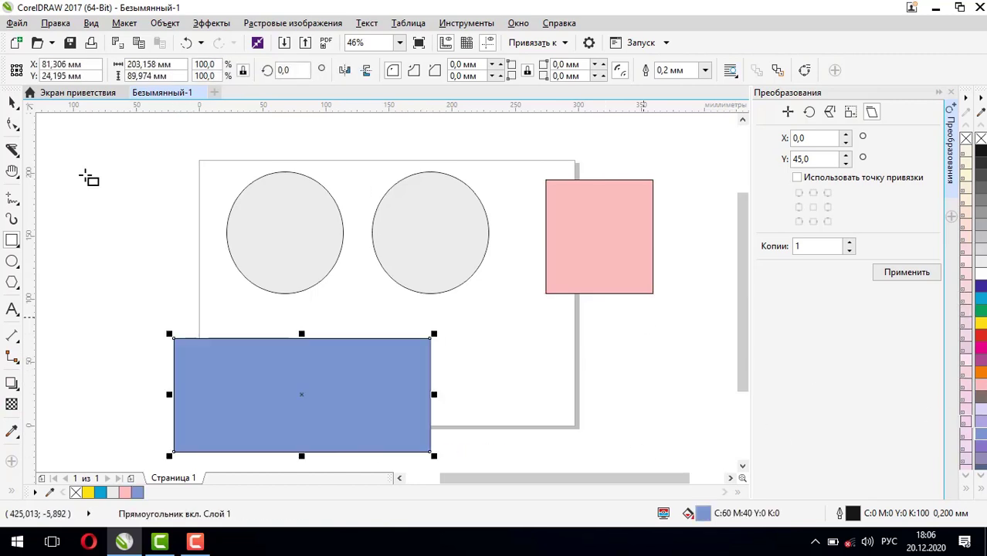
key("space")
- Distort the left ellipse's outline into wavy lobes using the Smear tool (Мастихин) in smooth mode with a 30 mm nib and pressure 85
left_click(286, 215)
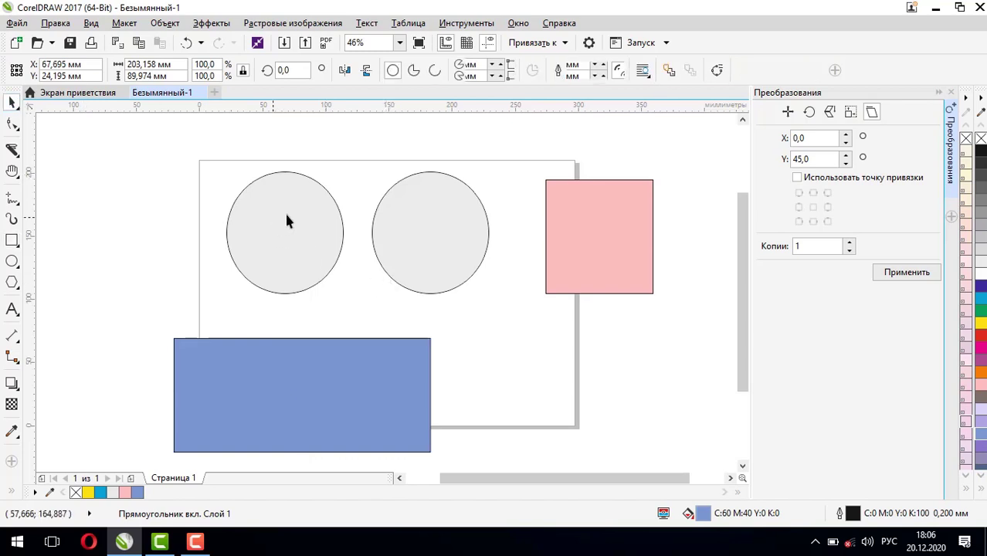
left_click(242, 232)
left_click(476, 336)
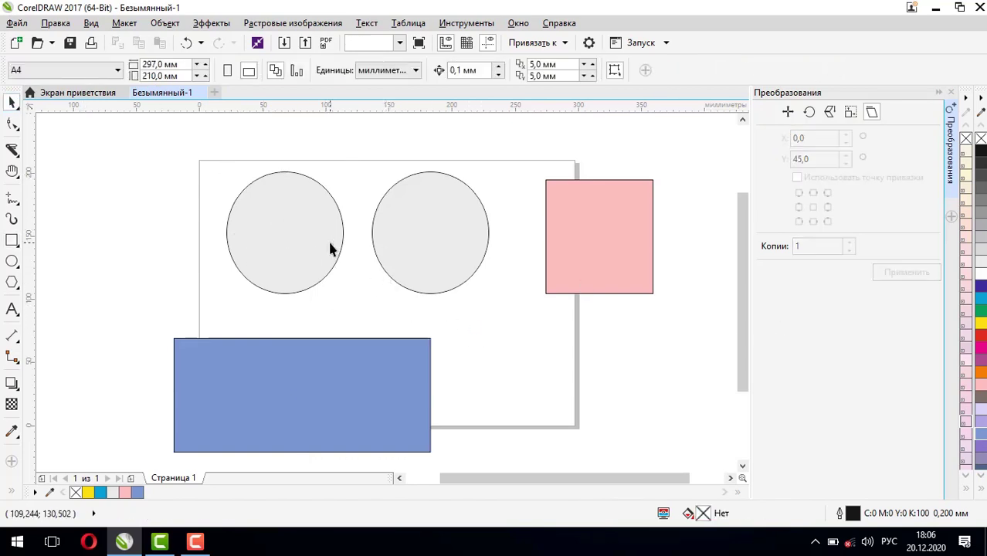
left_click(289, 222)
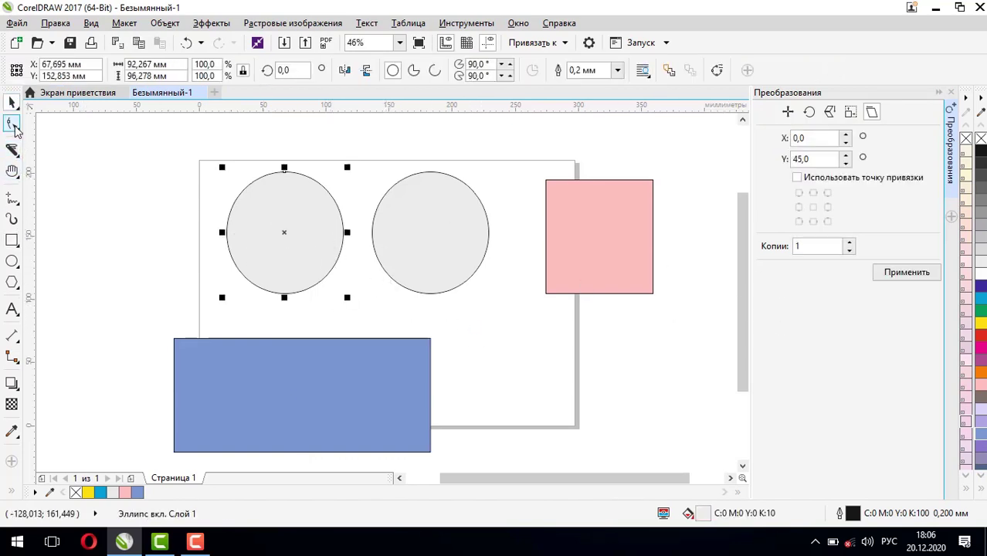
left_click(12, 125)
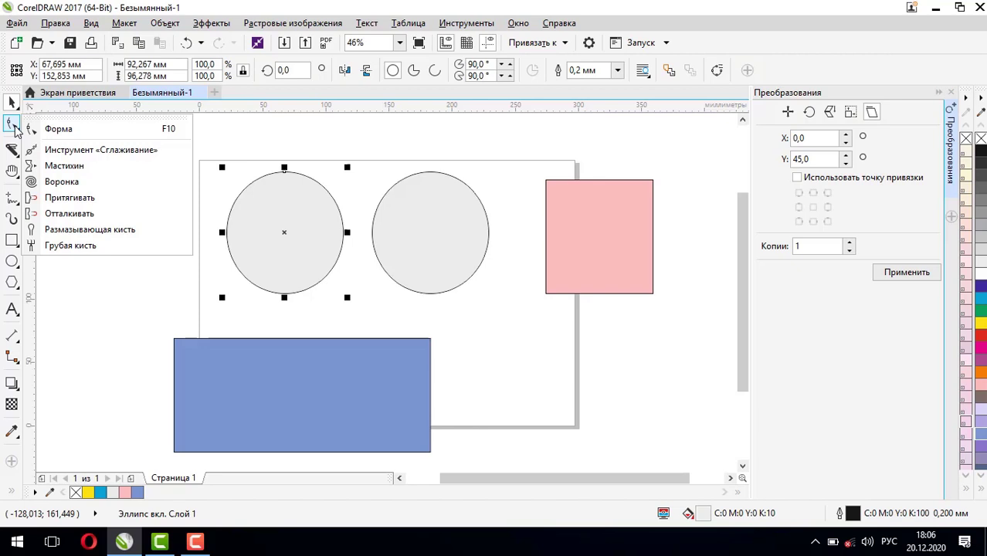
left_click(66, 166)
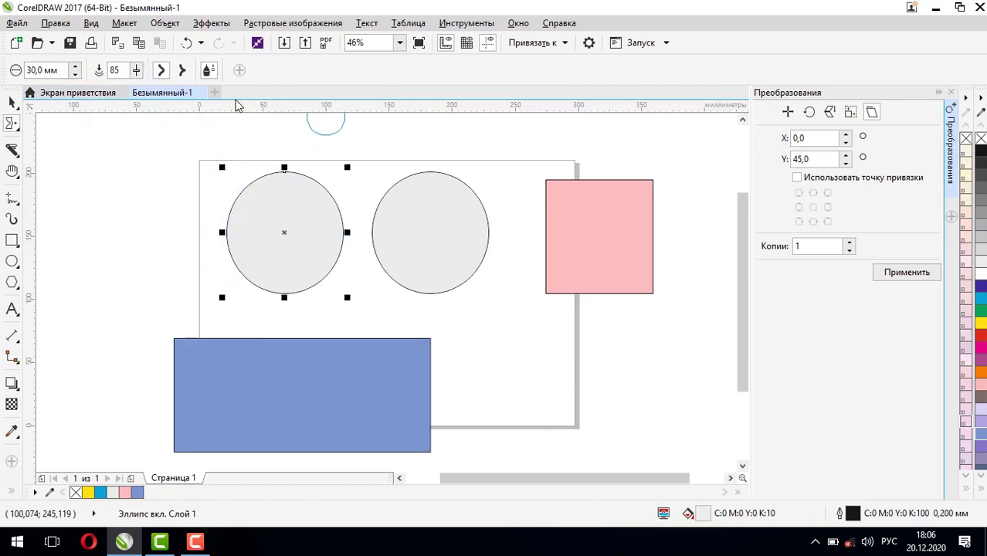
mouse_move(316, 169)
left_mouse_down()
mouse_move(308, 189)
mouse_move(330, 197)
mouse_move(324, 222)
left_mouse_up()
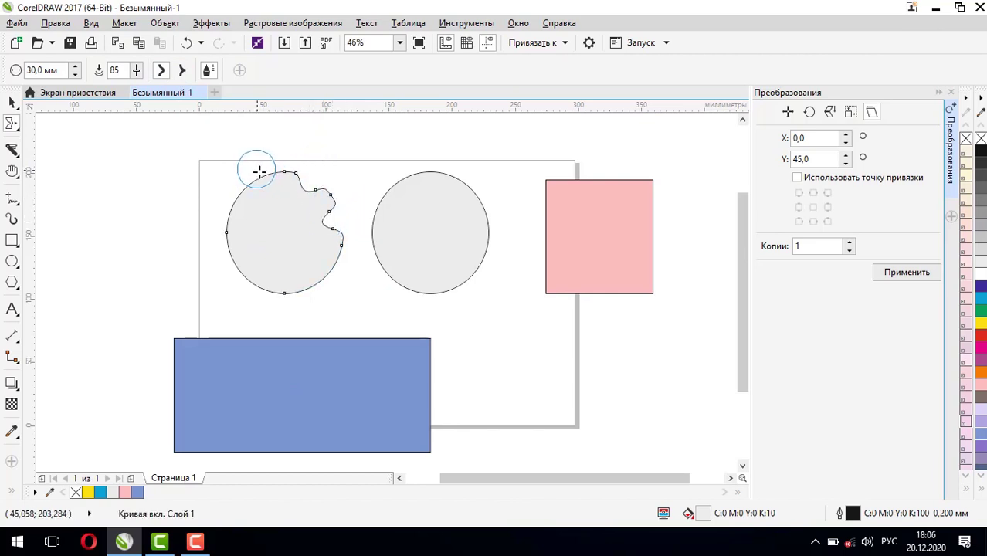
mouse_move(259, 170)
left_mouse_down()
mouse_move(271, 191)
mouse_move(238, 207)
mouse_move(249, 212)
left_mouse_up()
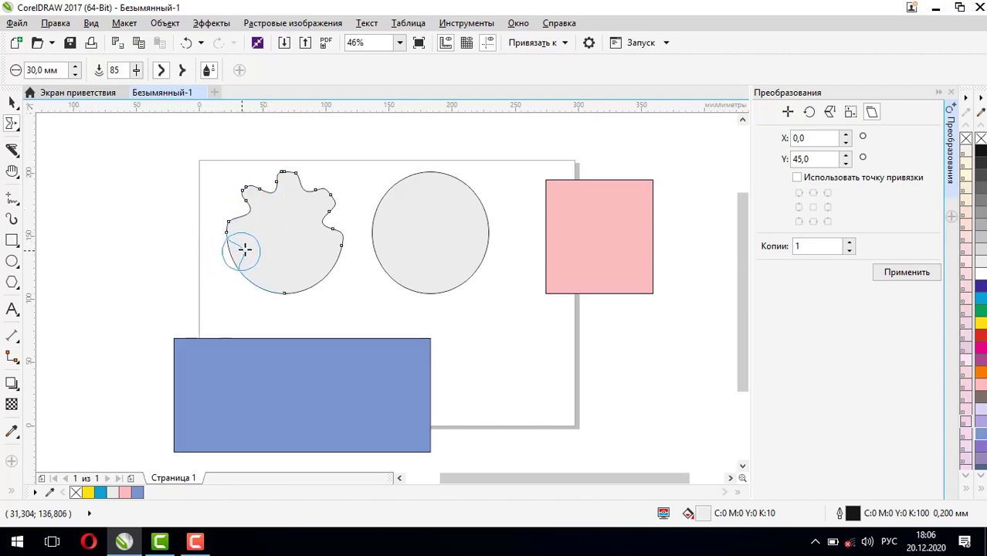
mouse_move(249, 247)
left_mouse_down()
mouse_move(256, 288)
mouse_move(269, 262)
mouse_move(306, 291)
mouse_move(292, 264)
mouse_move(333, 263)
mouse_move(309, 240)
left_mouse_up()
mouse_move(302, 198)
left_mouse_down()
mouse_move(319, 160)
mouse_move(343, 181)
mouse_move(268, 186)
mouse_move(263, 161)
mouse_move(249, 199)
mouse_move(230, 185)
left_mouse_up()
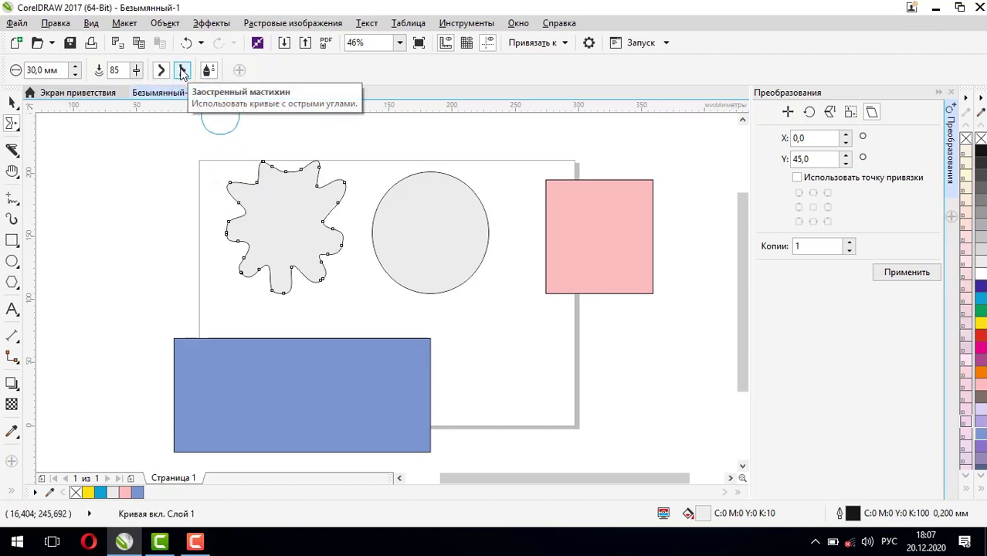
- Pull the left shape's side and lower lobes outward into sharp tips using the pointy smear mode (Заостренный мастихин)
left_click(183, 70)
left_click_drag(242, 236, 213, 229)
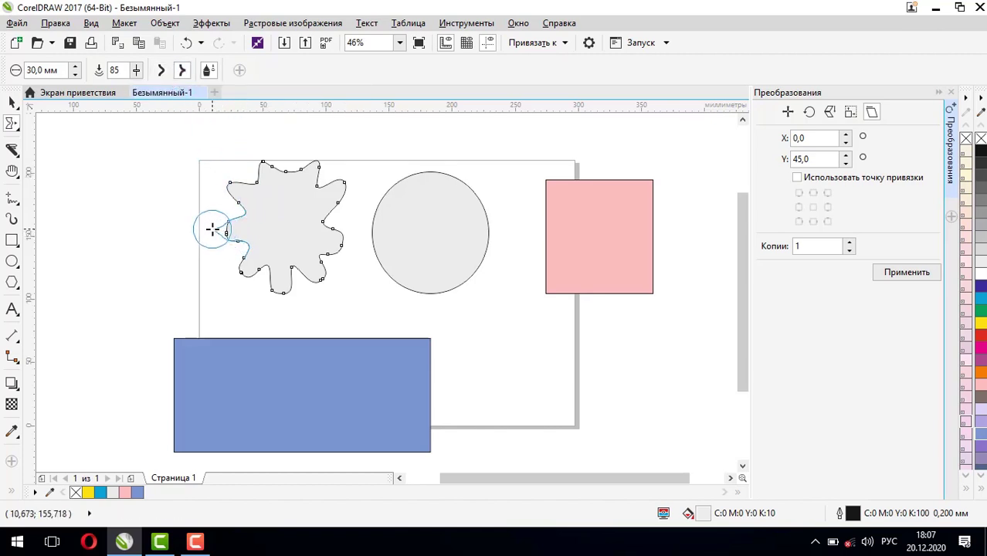
mouse_move(258, 269)
left_mouse_down()
mouse_move(230, 282)
mouse_move(285, 302)
left_mouse_up()
left_click_drag(295, 268, 332, 292)
left_click_drag(324, 234, 352, 226)
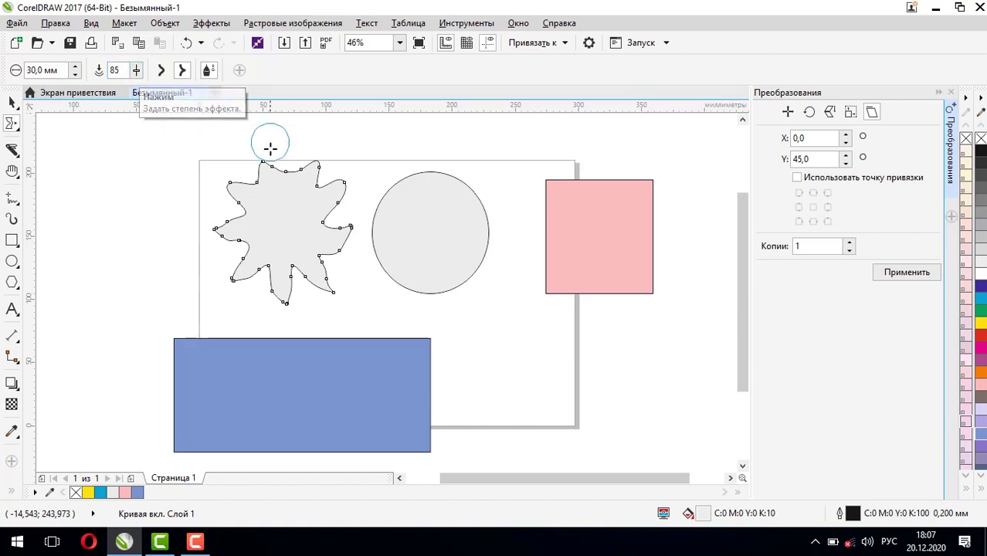
- Pull long sharp spikes upward out of the second ellipse's upper edge and left side with the Smear tool at pressure 100
left_click_drag(136, 75, 145, 90)
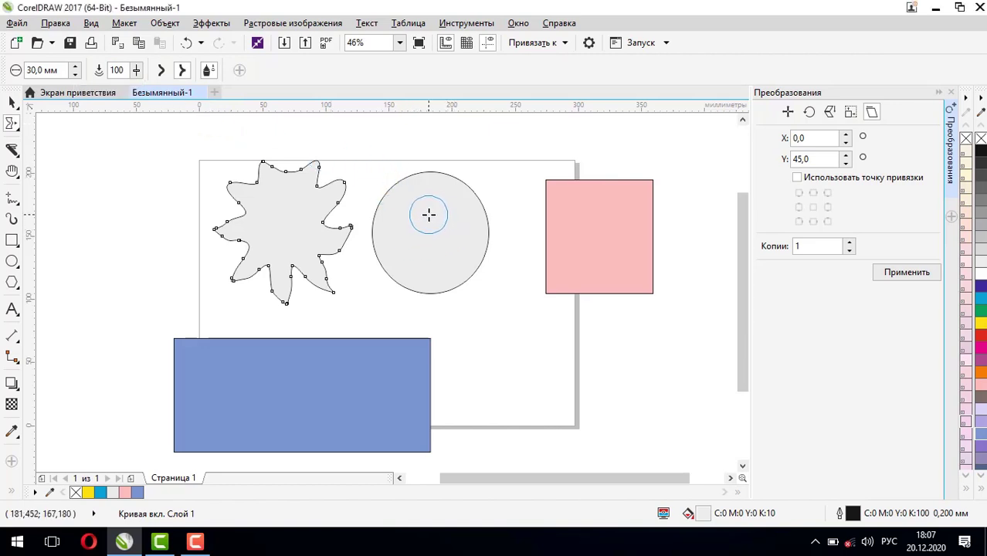
scroll(429, 215, "down", 2)
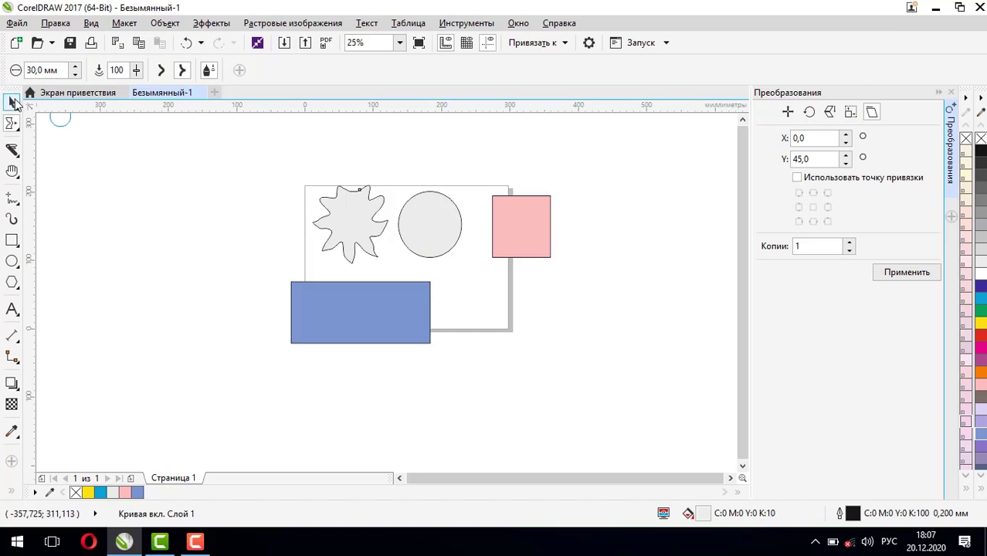
left_click(13, 103)
left_click(428, 219)
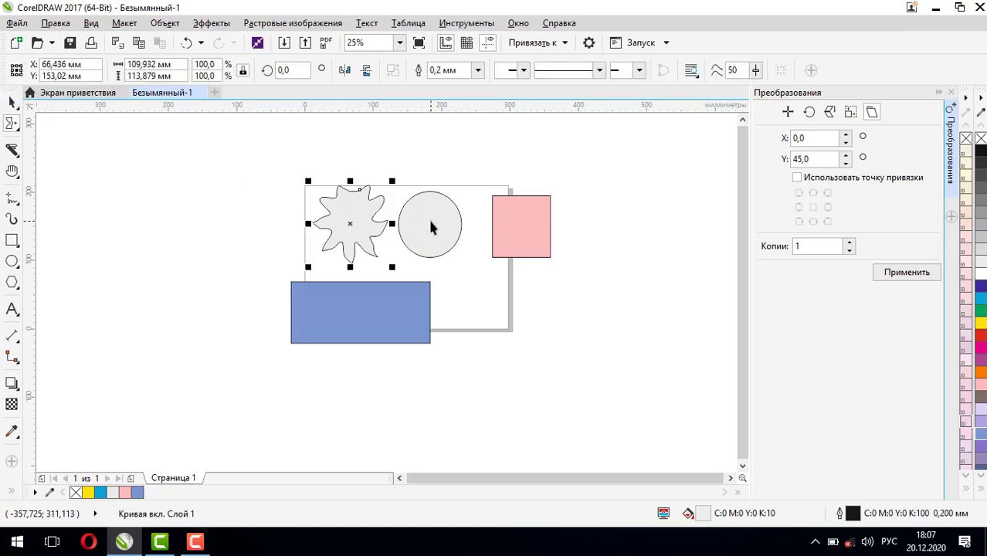
left_click(14, 124)
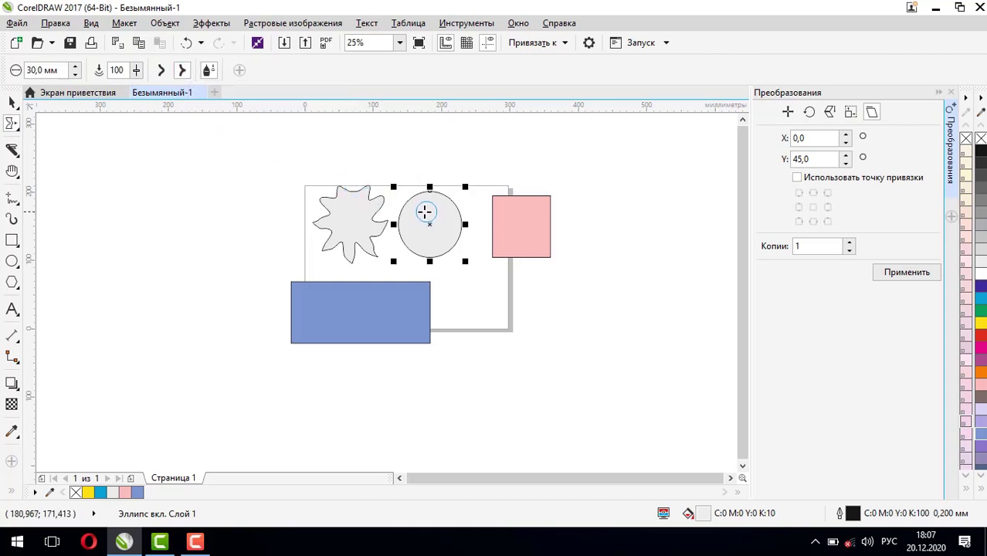
mouse_move(419, 210)
left_mouse_down()
mouse_move(399, 185)
mouse_move(400, 152)
left_mouse_up()
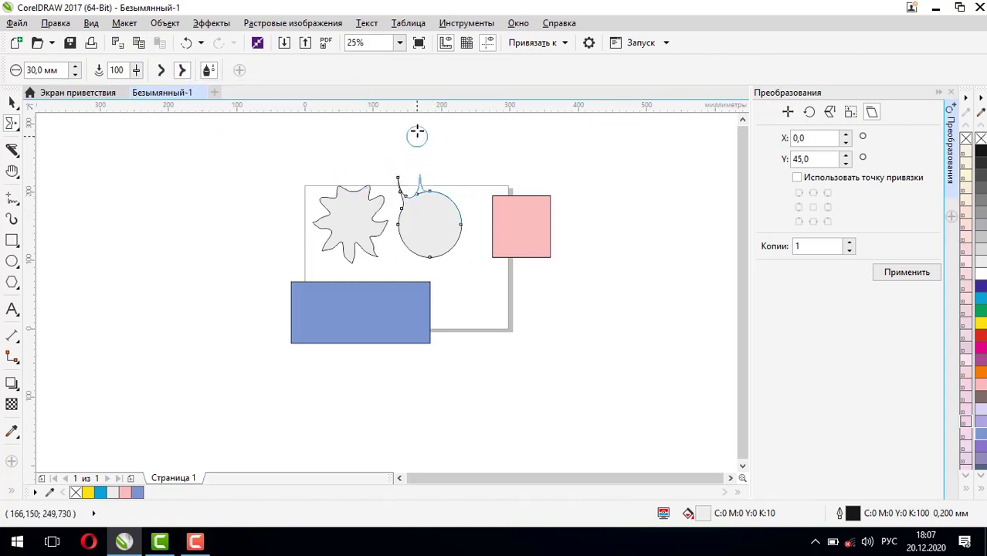
left_click_drag(428, 193, 433, 147)
left_click_drag(439, 199, 449, 152)
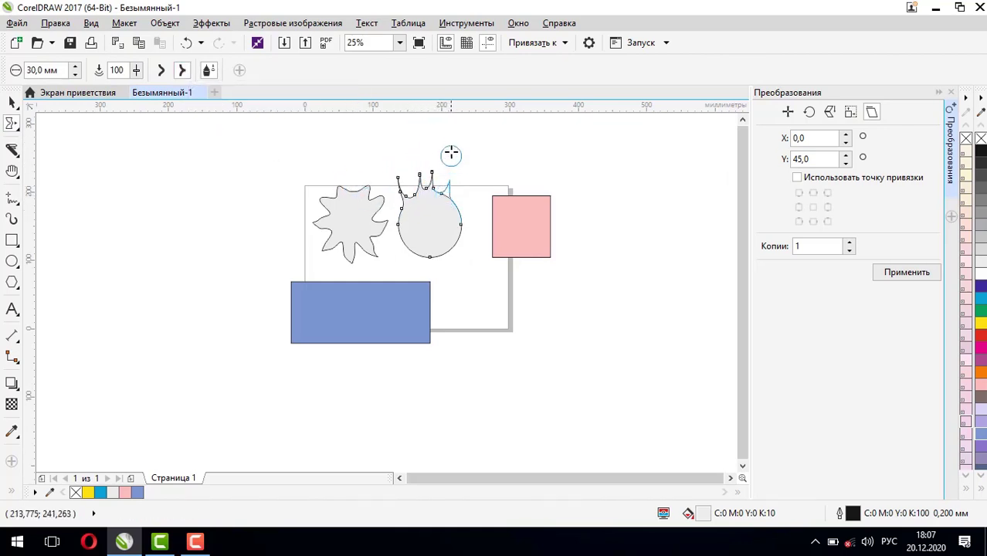
mouse_move(459, 223)
left_mouse_down()
mouse_move(467, 162)
mouse_move(426, 150)
left_mouse_up()
left_click_drag(419, 194, 412, 148)
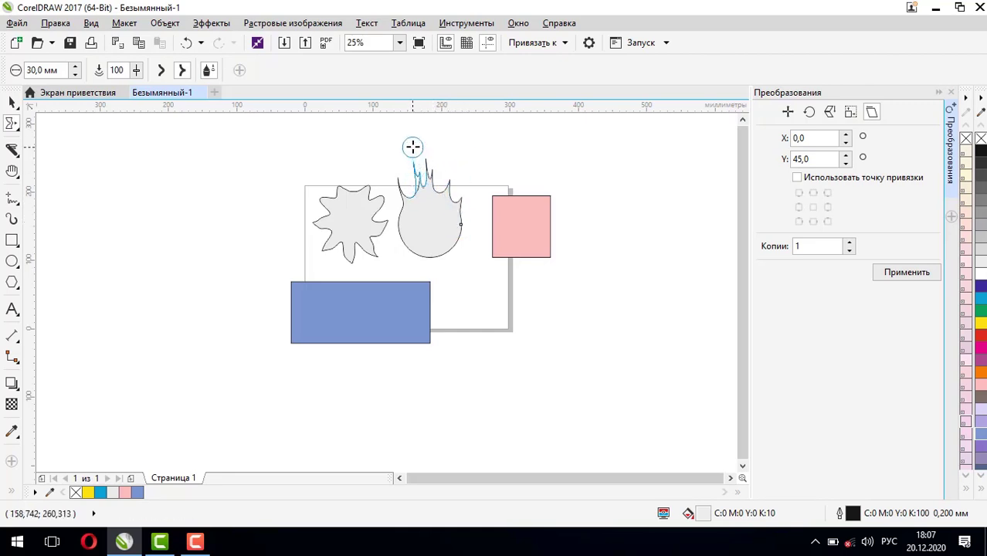
left_click_drag(420, 207, 397, 151)
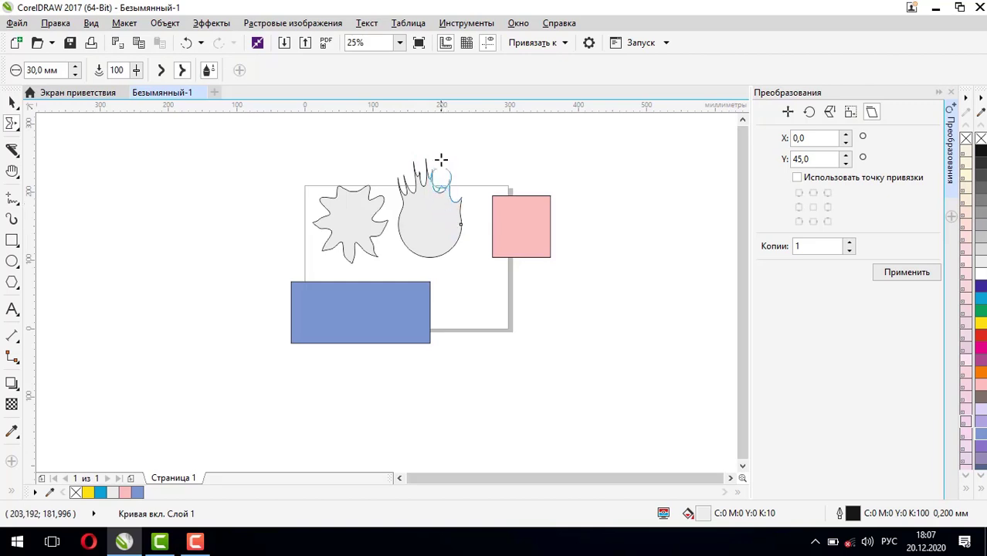
mouse_move(439, 186)
left_mouse_down()
mouse_move(440, 147)
mouse_move(453, 169)
left_mouse_up()
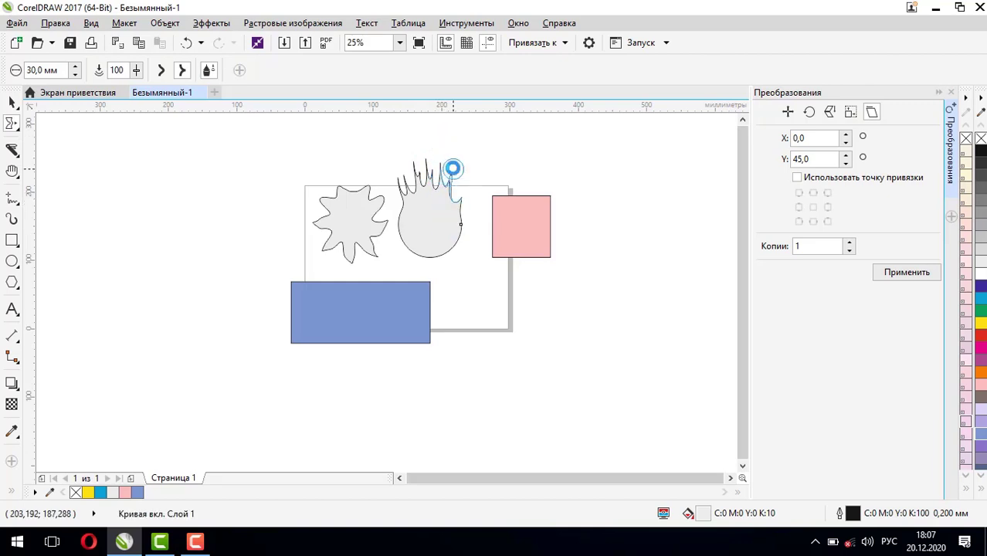
left_click_drag(452, 202, 461, 175)
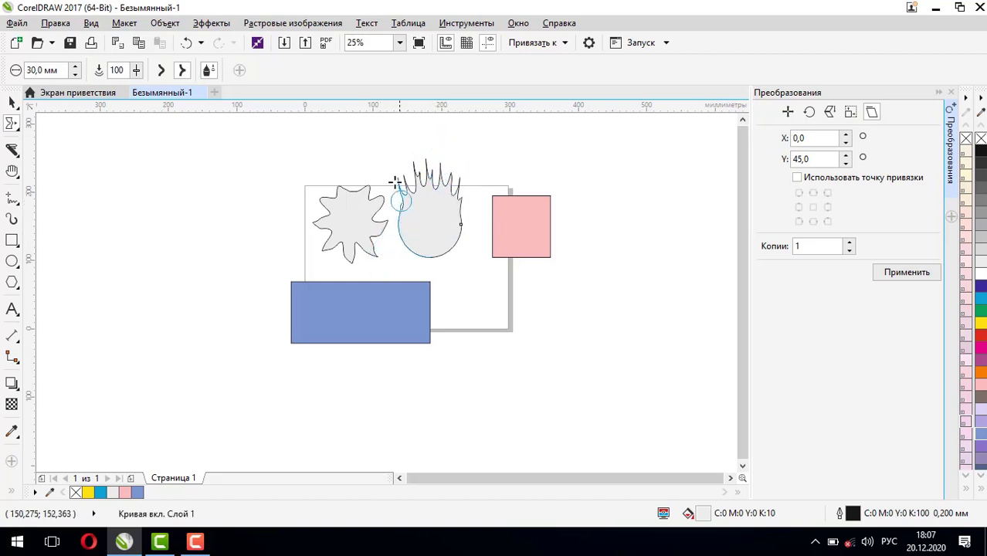
left_click_drag(409, 234, 379, 172)
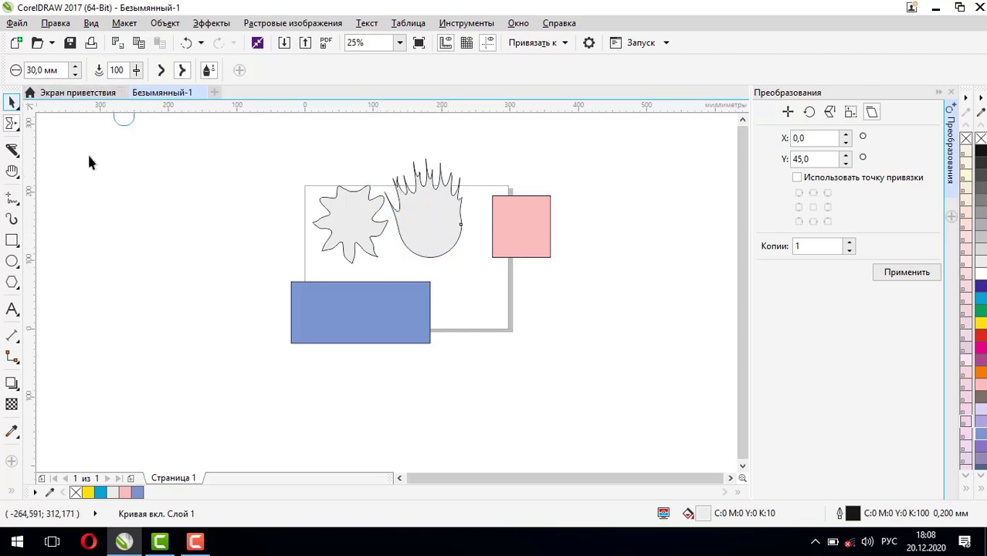
- Stretch the spiked shape downward to about 201 mm tall and move it slightly up and to the right
left_click(423, 232)
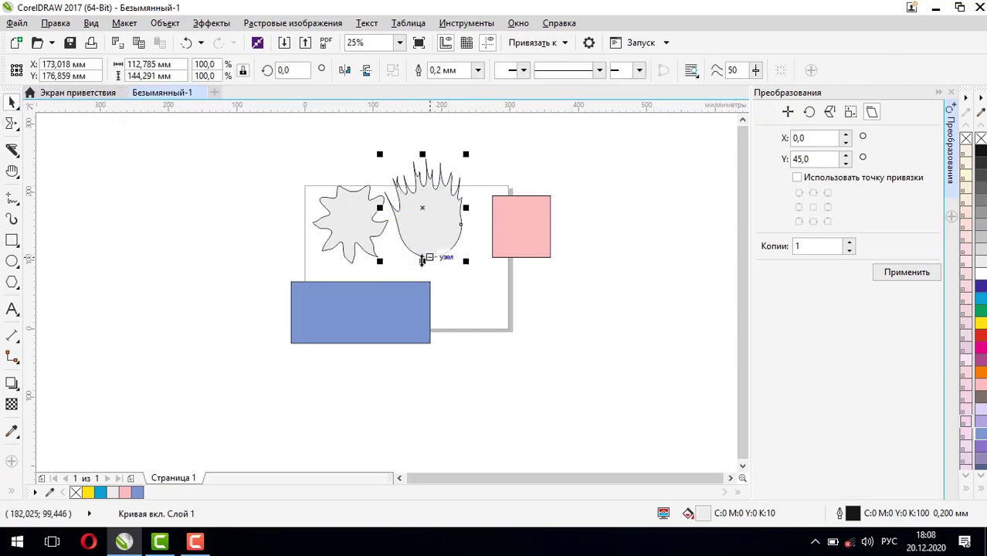
left_click_drag(423, 261, 457, 301)
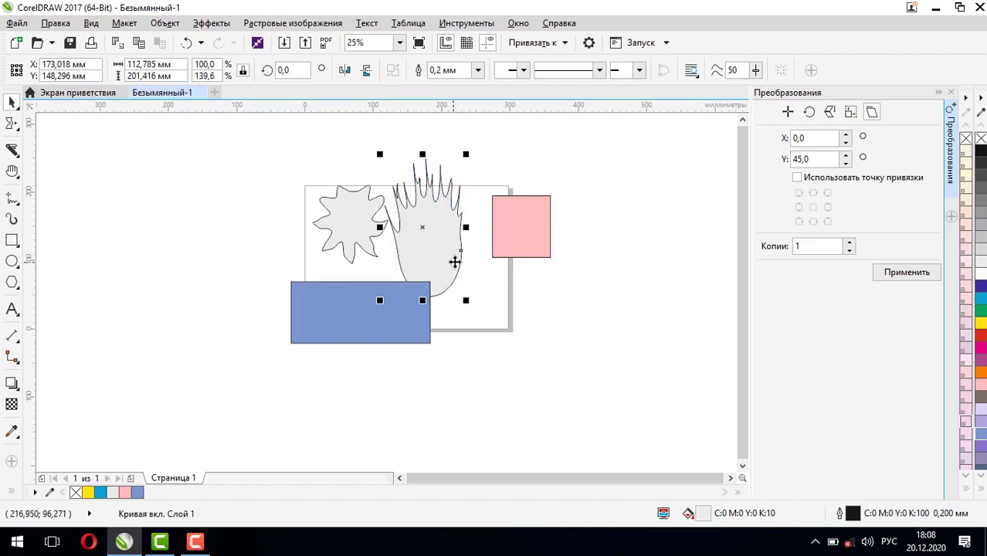
mouse_move(435, 225)
left_mouse_down()
mouse_move(447, 202)
mouse_move(444, 221)
left_mouse_up()
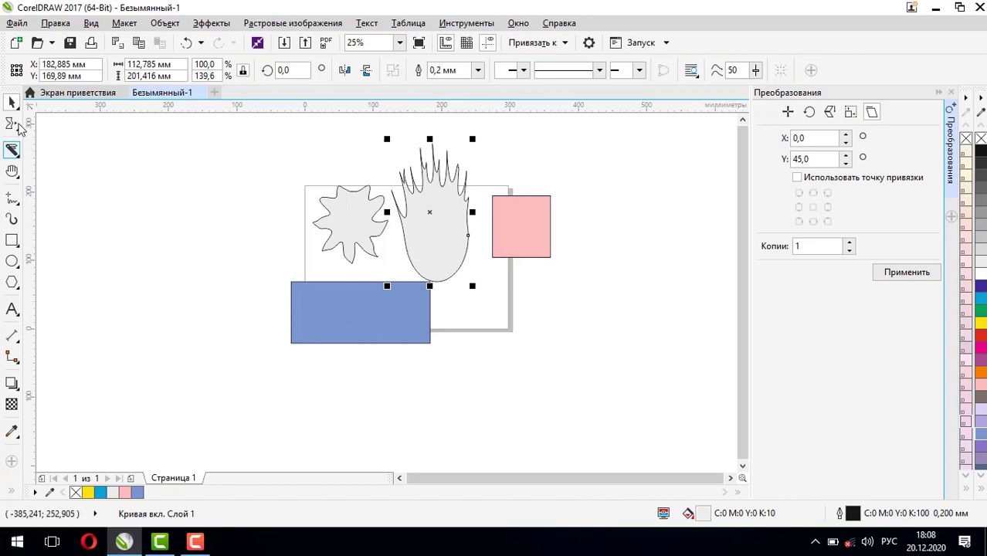
- Set the smear pressure to 36 and push short bulges out along the sides of the spiked shape
left_click(12, 125)
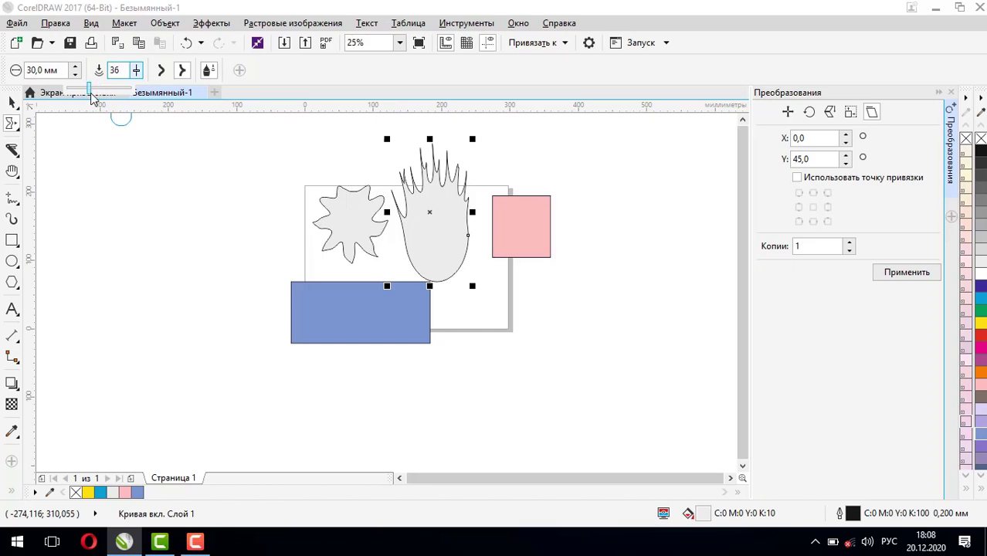
left_click_drag(410, 255, 462, 221)
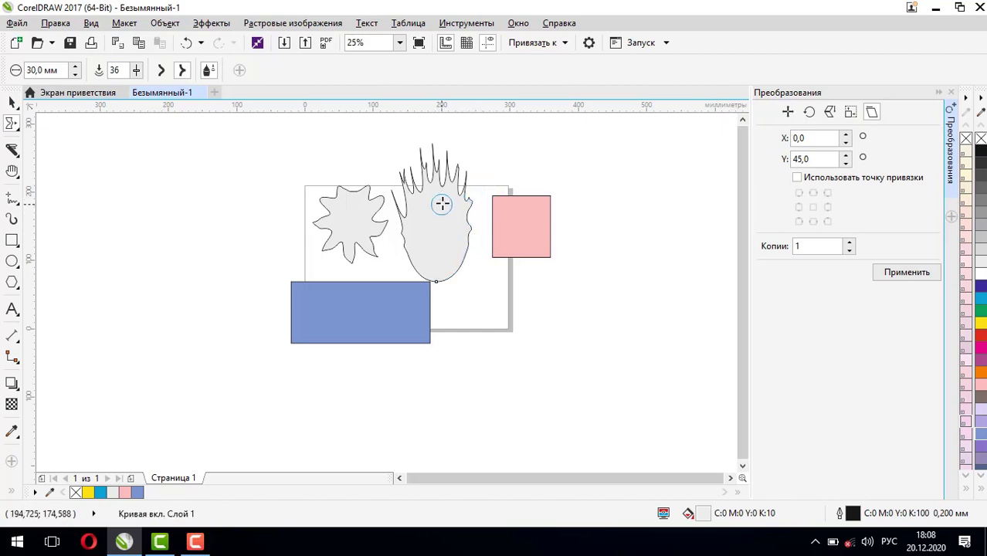
- Move the spiked shape left so it partly overlaps the star-like shape, and shift the pink rectangle left onto the page
scroll(442, 203, "up", 2)
scroll(442, 204, "down", 1)
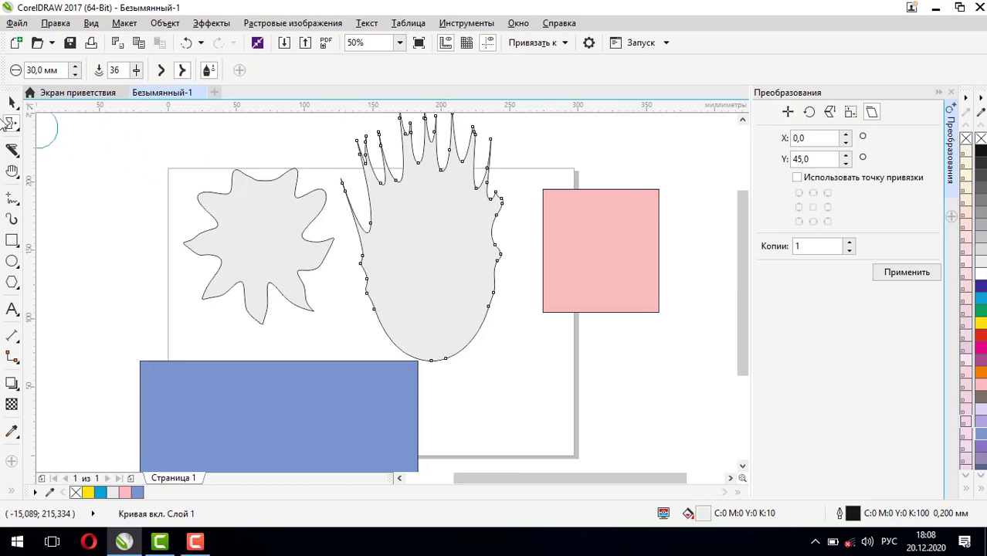
left_click(9, 104)
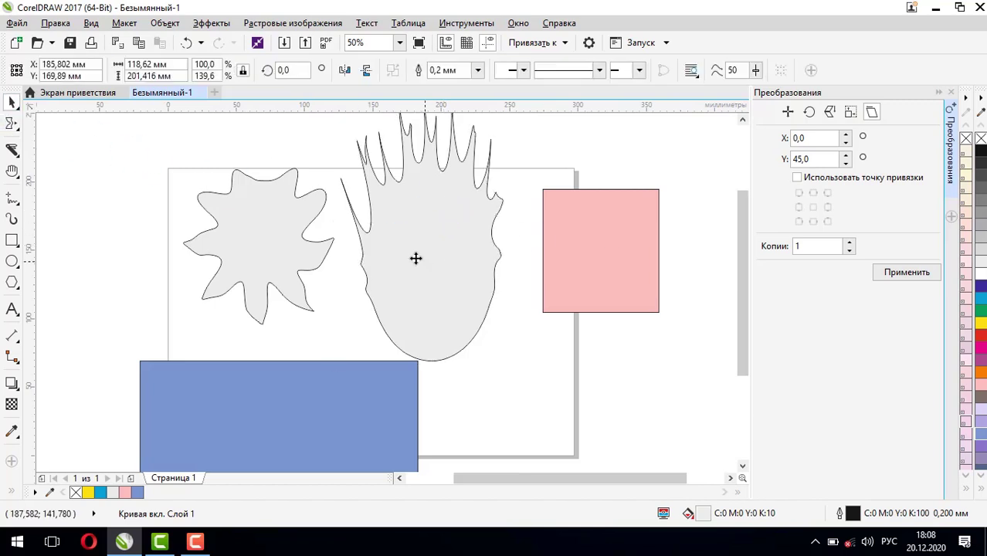
left_click_drag(414, 258, 324, 240)
left_click(626, 284)
left_click_drag(626, 243, 531, 238)
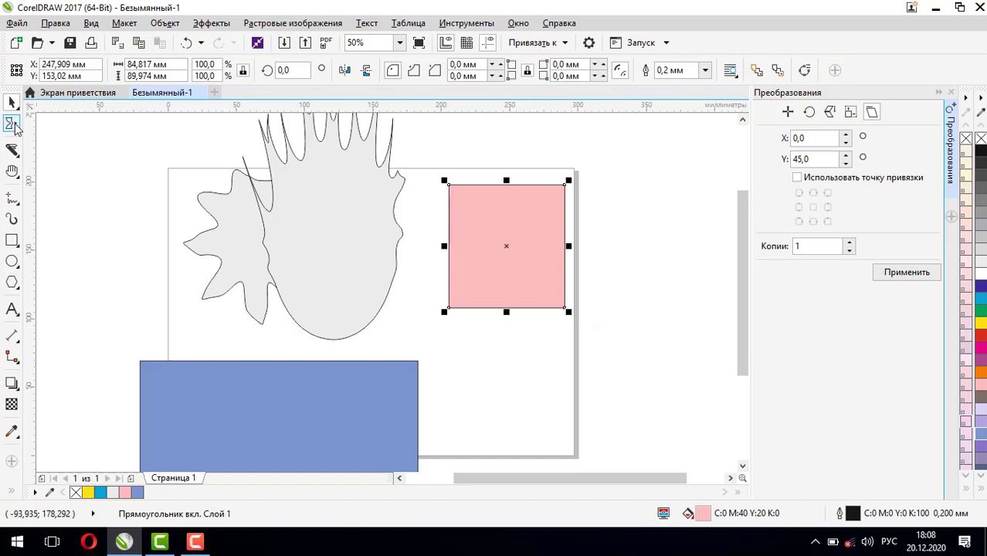
- Try the Attract tool (Притягивать) at the centre of the pink rectangle
left_click(15, 126)
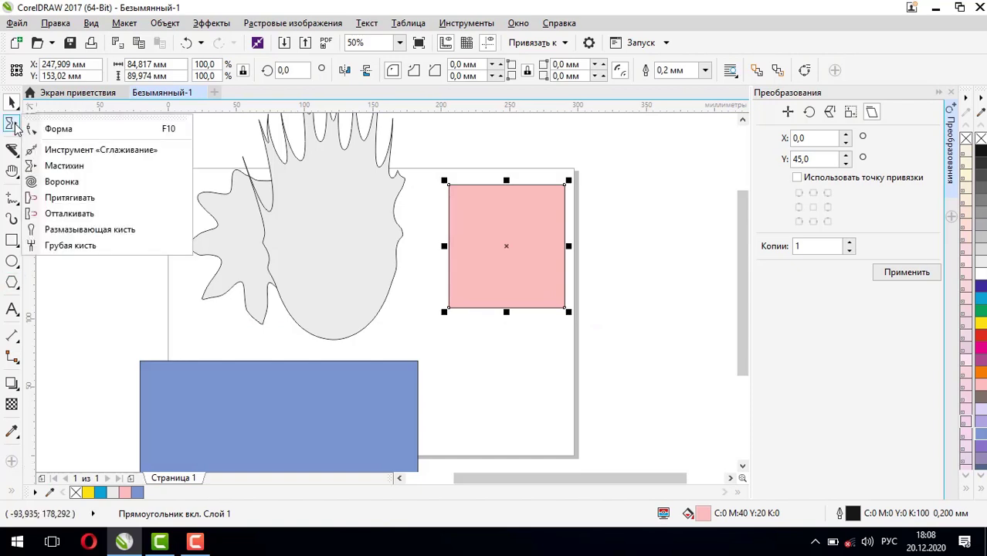
left_click(62, 198)
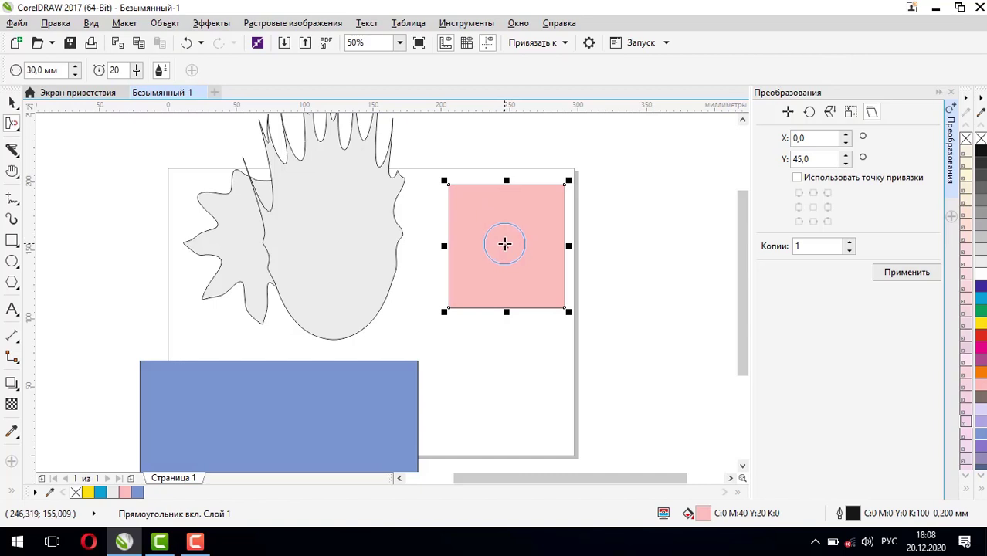
left_click(506, 246)
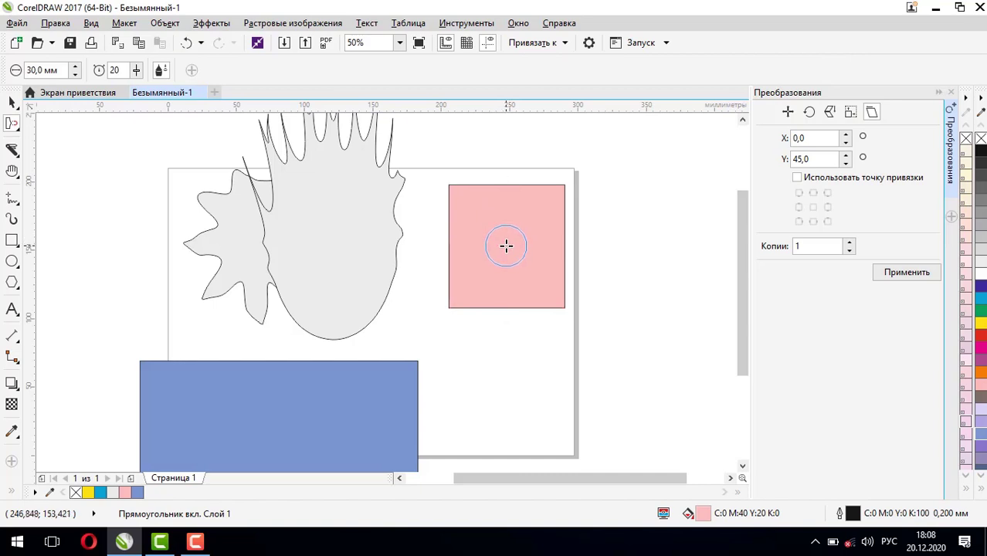
left_click(507, 245)
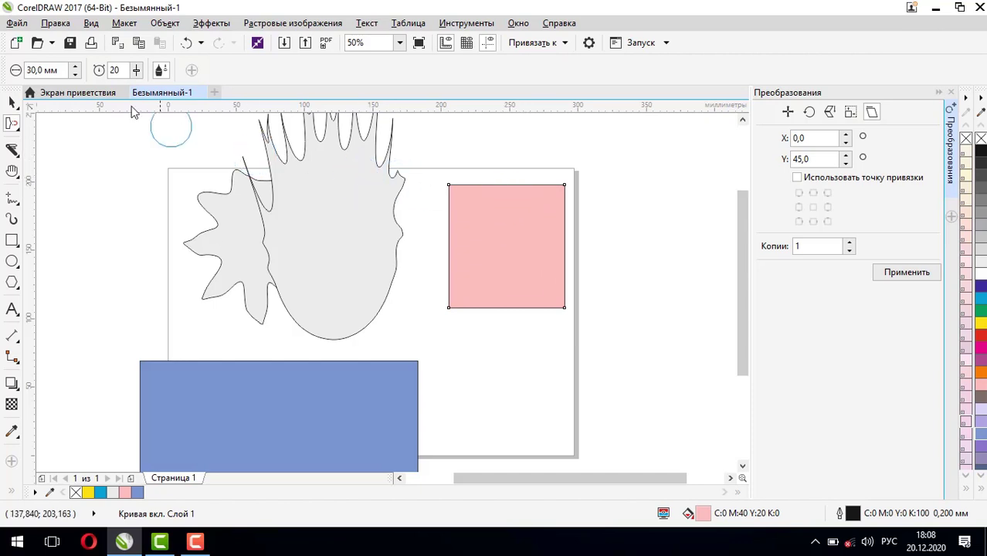
- Set the Attract rate to 100 and pull three pointed peaks out of the pink rectangle's upper edge, with a thin spike on the middle one
left_click(137, 71)
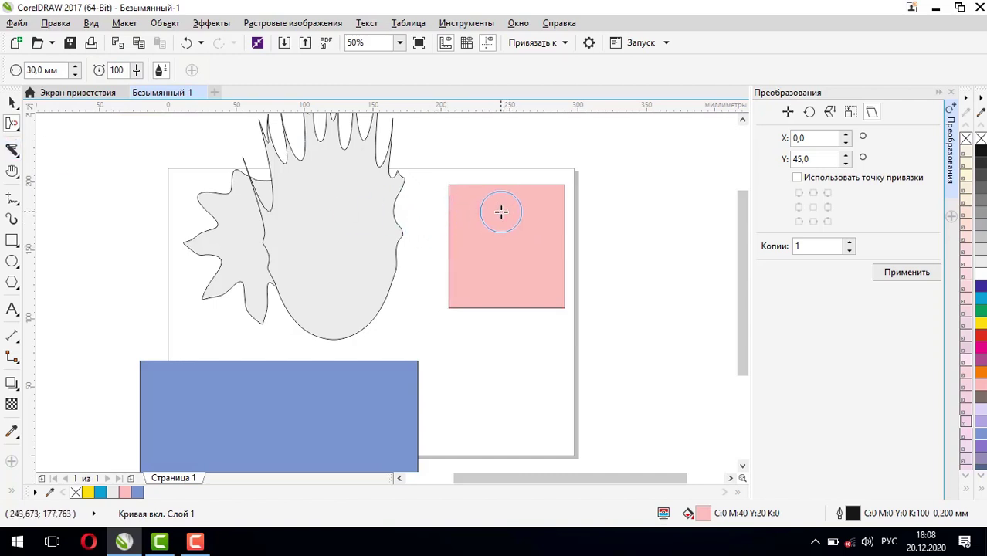
left_click(504, 167)
left_click(477, 169)
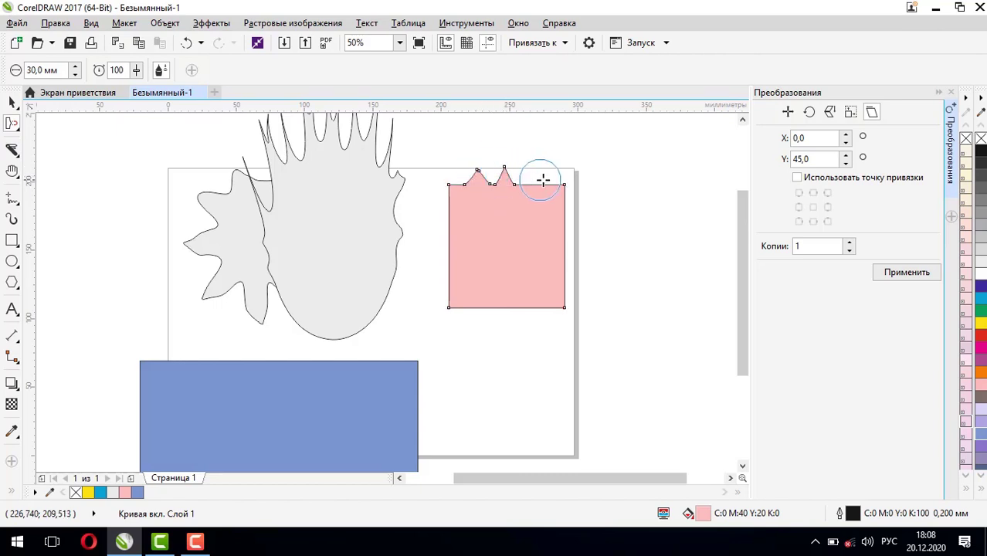
left_click(544, 175)
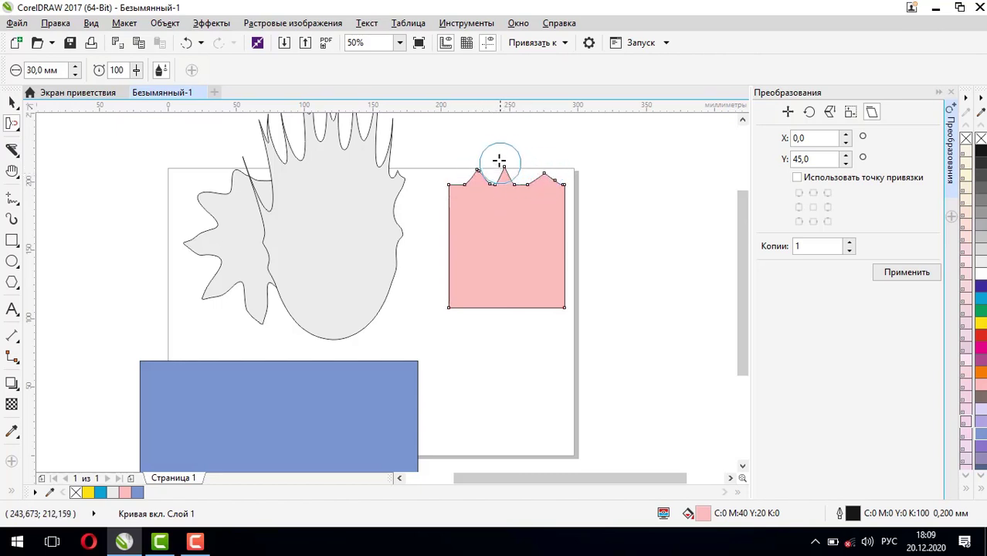
left_click(505, 149)
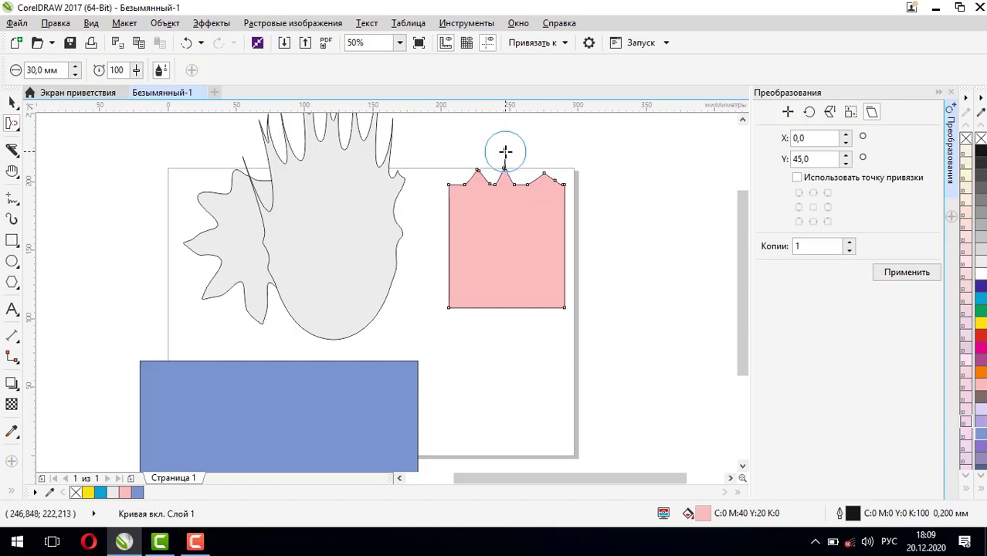
left_click(541, 168)
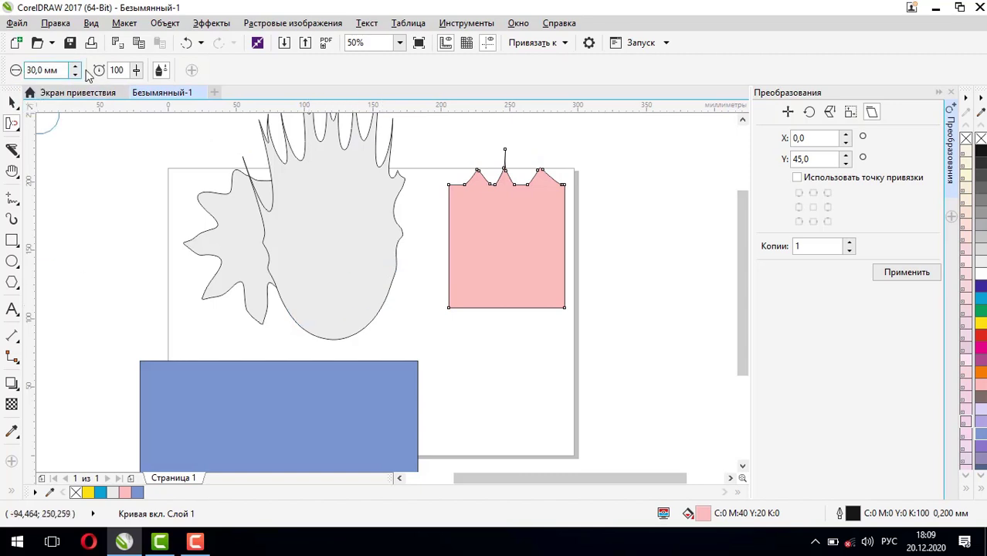
- Draw a rectangle about 76 by 68 mm to the right of the pink shape and fill it with red
left_click(12, 240)
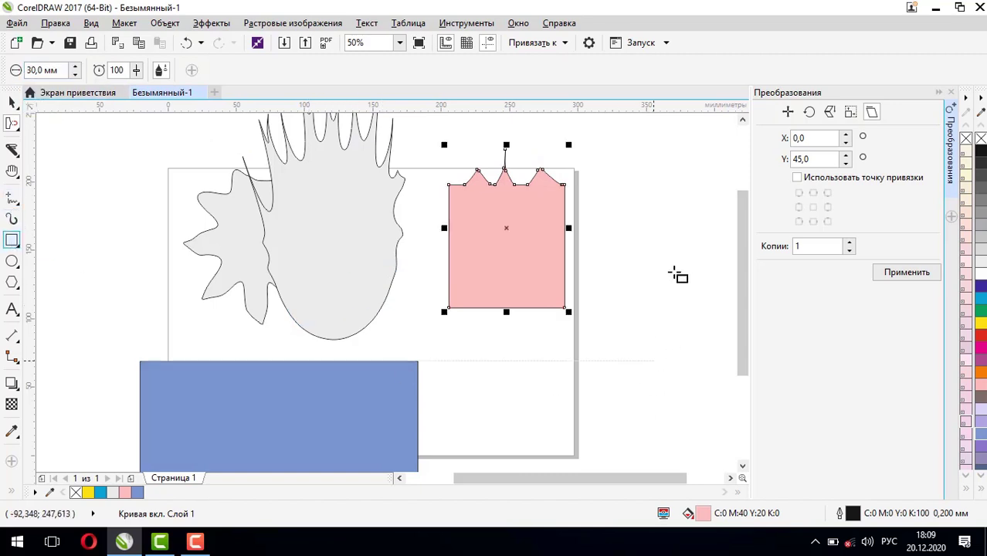
left_click_drag(590, 165, 698, 263)
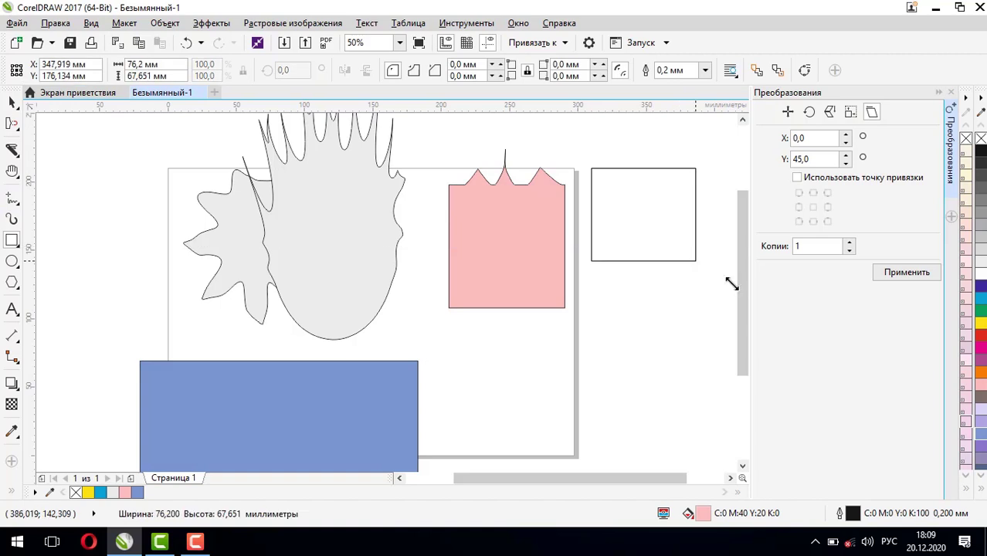
left_click(973, 333)
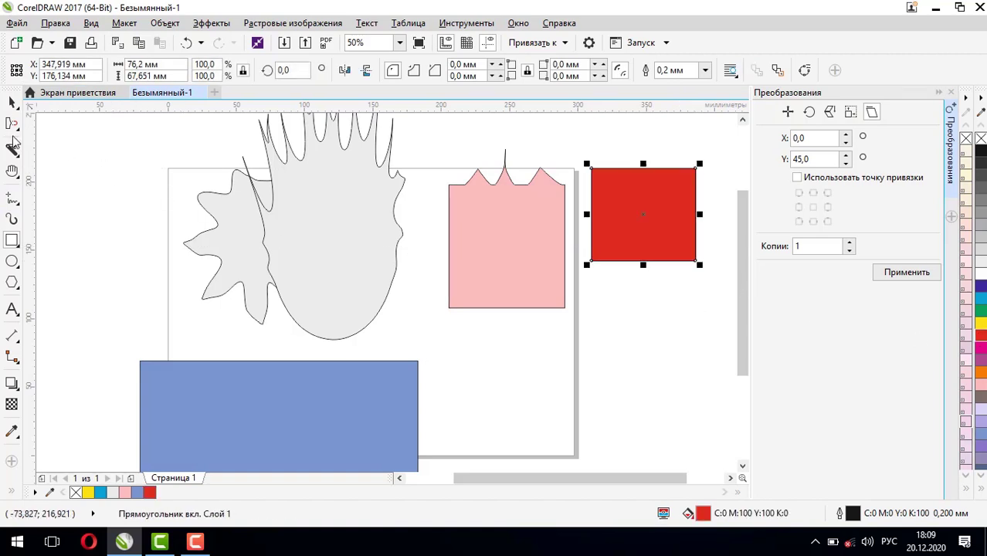
- Set the Attract nib size to 80 mm and pull the red rectangle's edges in to its centre, forming a four-petal bow
left_click(12, 126)
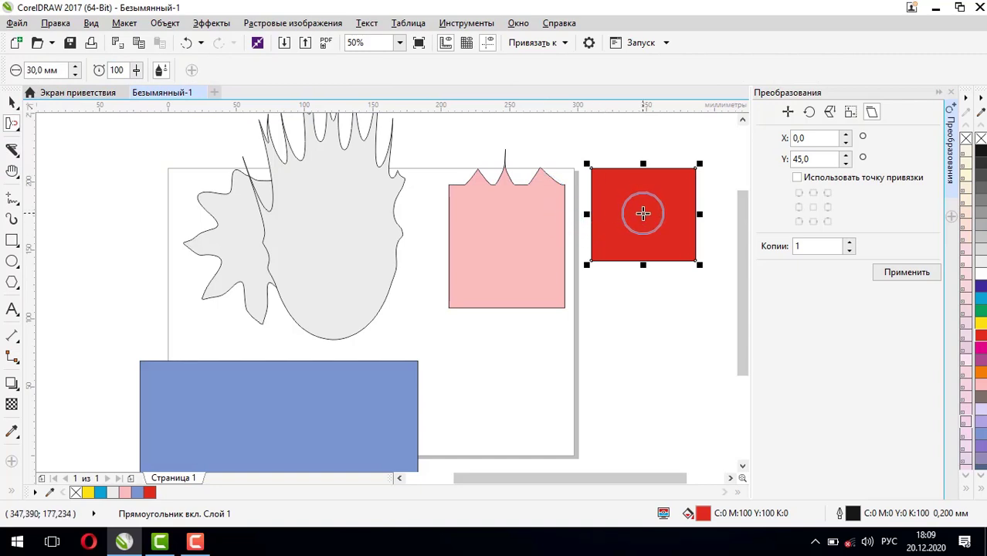
double_click(43, 69)
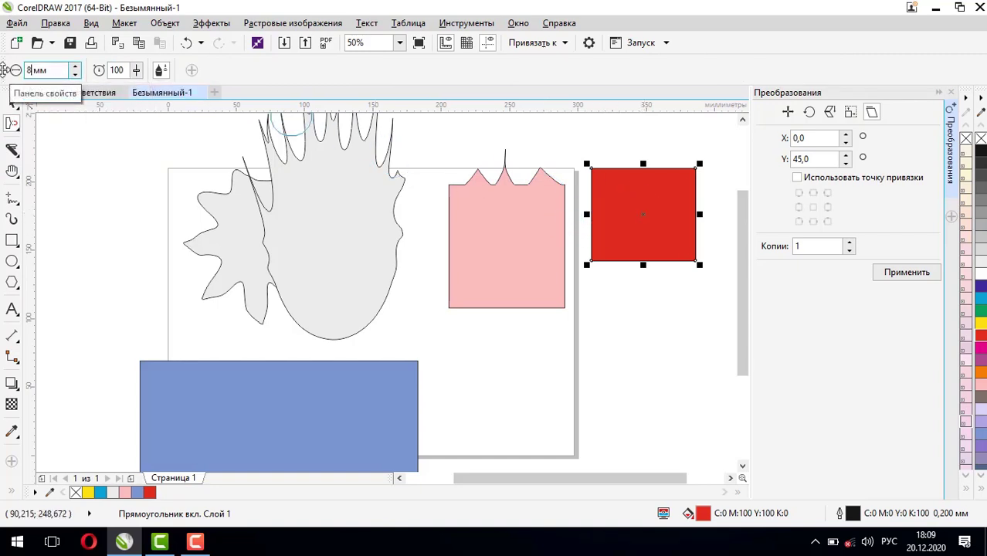
key("Return")
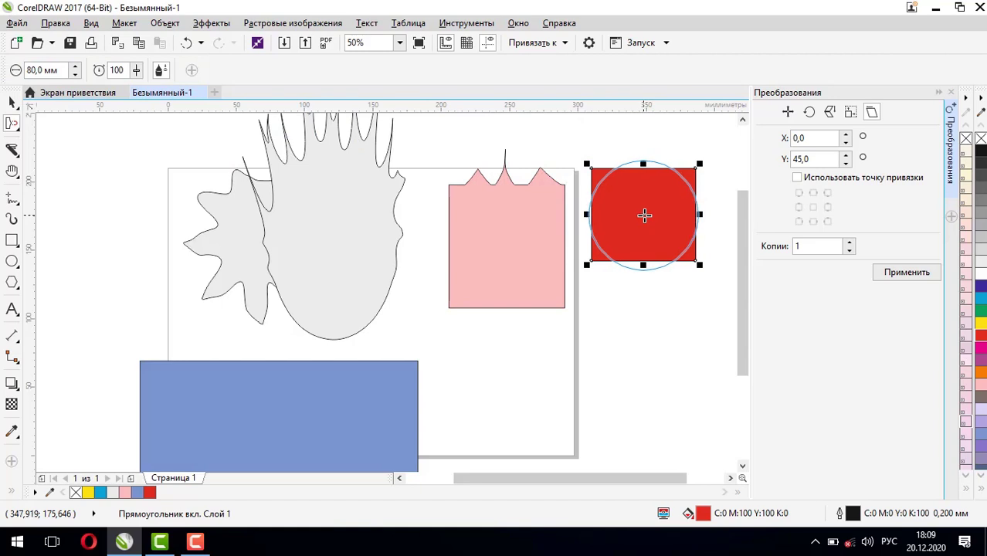
left_click_drag(644, 215, 645, 215)
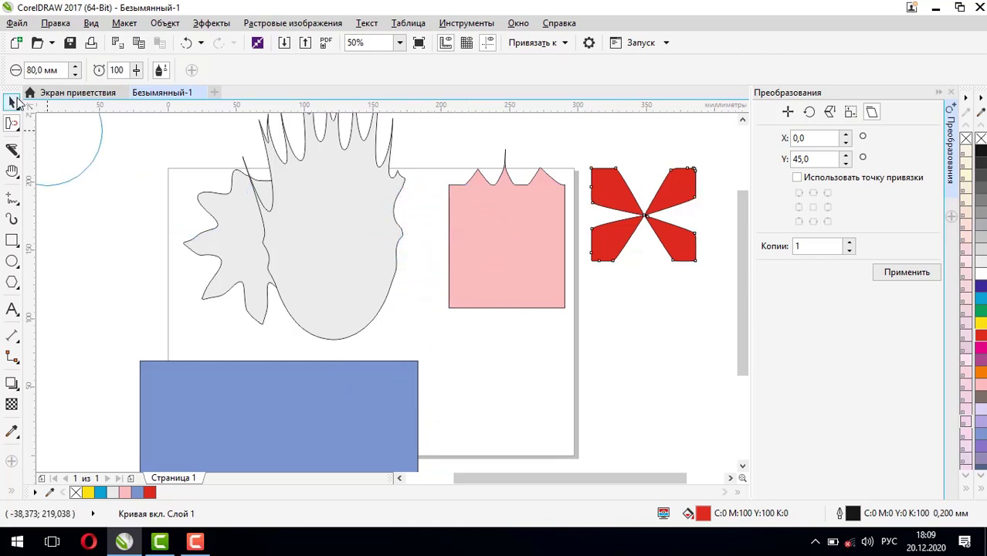
- Reshape the pink shape with the 80 mm Attract nib into a dress with a narrowed waist and flared lower corners
left_click(14, 102)
left_click(462, 214)
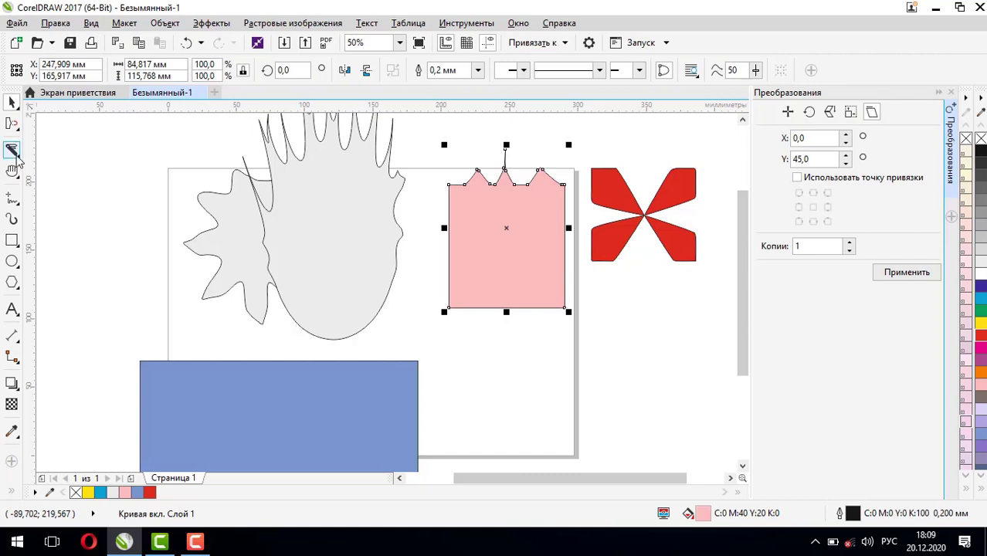
left_click(12, 123)
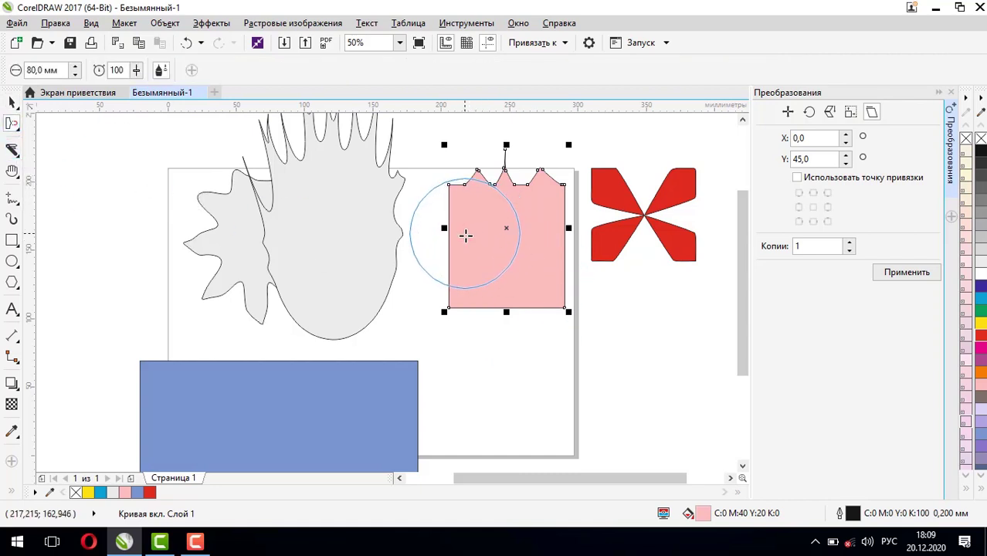
mouse_move(466, 236)
left_mouse_down()
mouse_move(443, 297)
mouse_move(407, 235)
mouse_move(468, 301)
mouse_move(427, 303)
mouse_move(543, 310)
mouse_move(590, 296)
mouse_move(590, 252)
mouse_move(601, 276)
left_mouse_up()
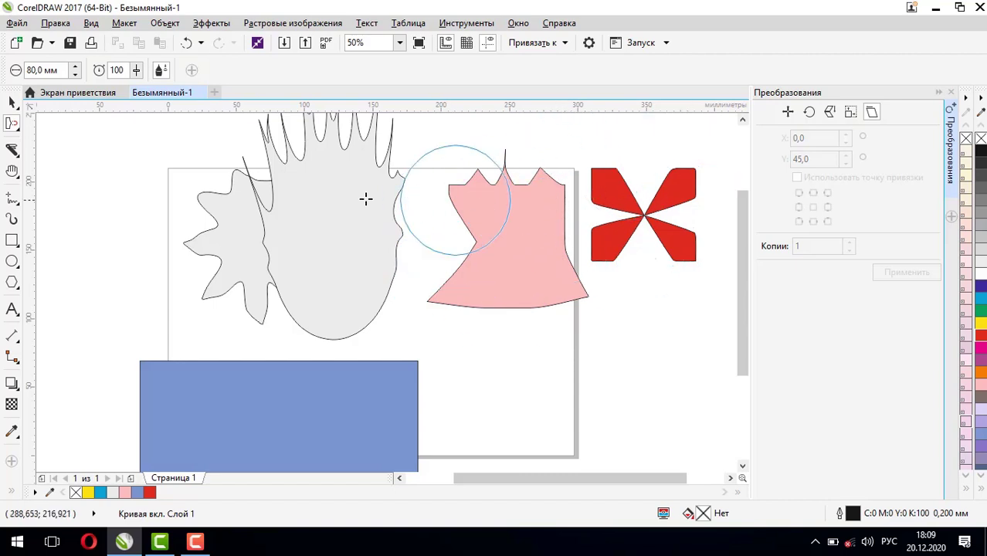
- Stack the pink dress and the red bow on the spiked figure, and move the blue rectangle to the page's lower right
left_click(11, 102)
left_click(652, 309)
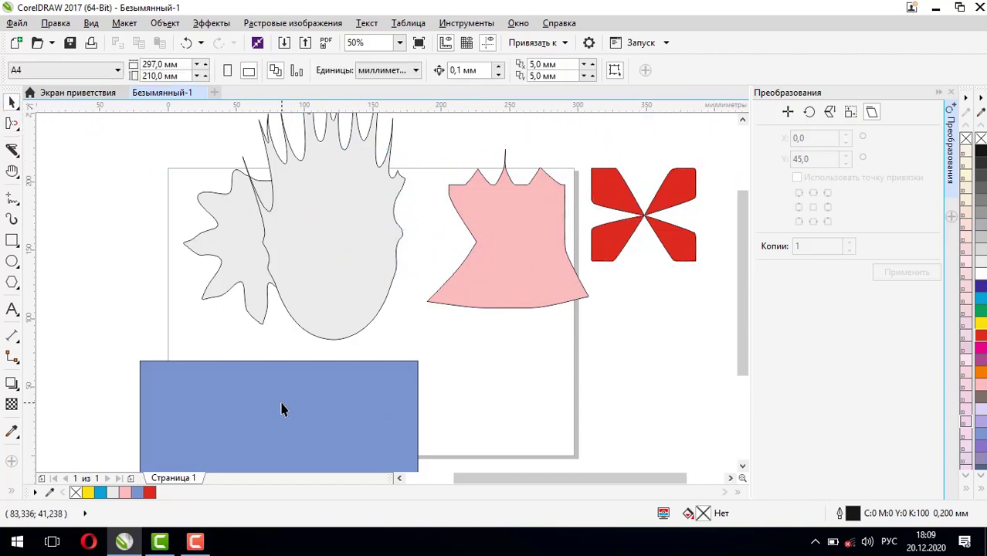
left_click_drag(519, 270, 369, 235)
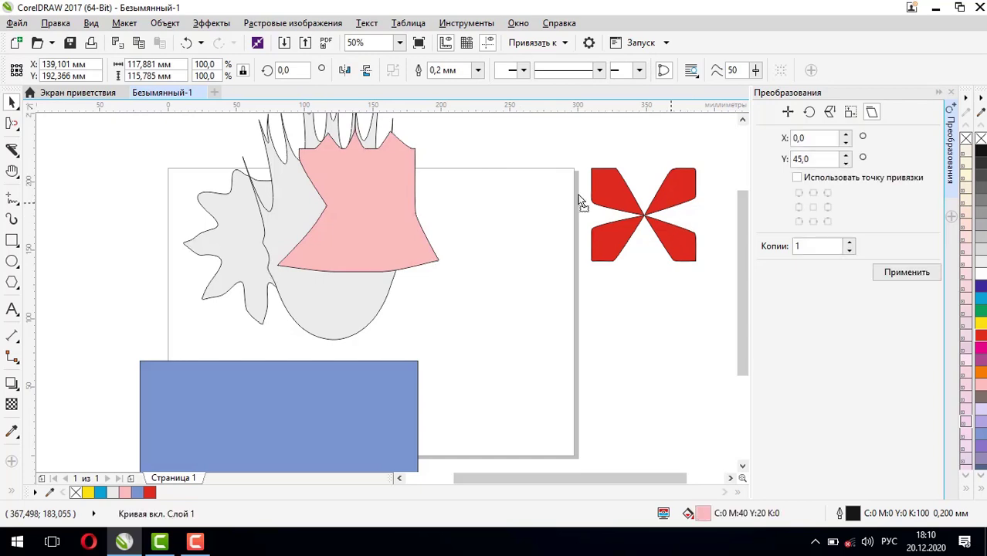
left_click_drag(661, 207, 394, 190)
left_click_drag(280, 414, 578, 370)
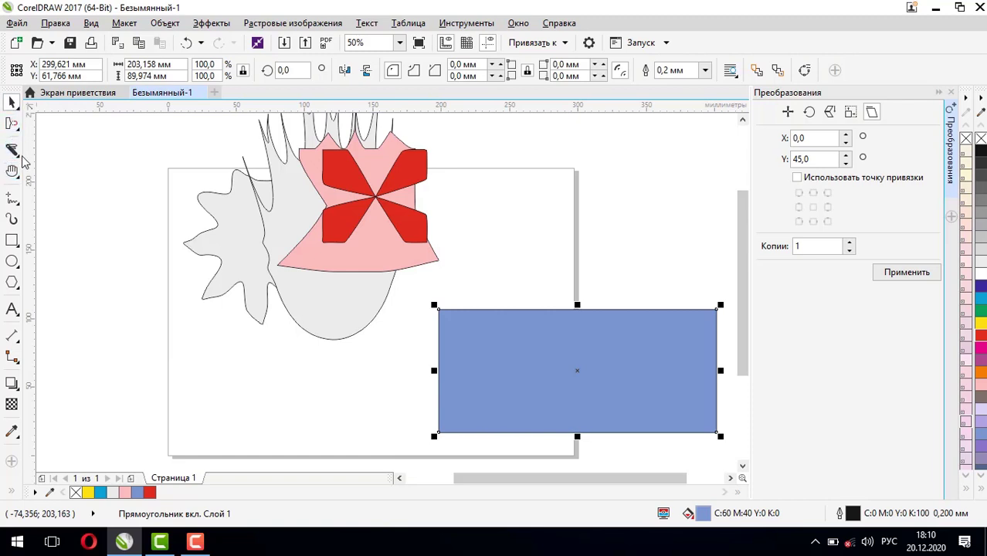
- Twist three wave-like spirals along the blue rectangle's upper edge using the Twirl tool (Воронка) with a 60 mm nib
left_click(18, 130)
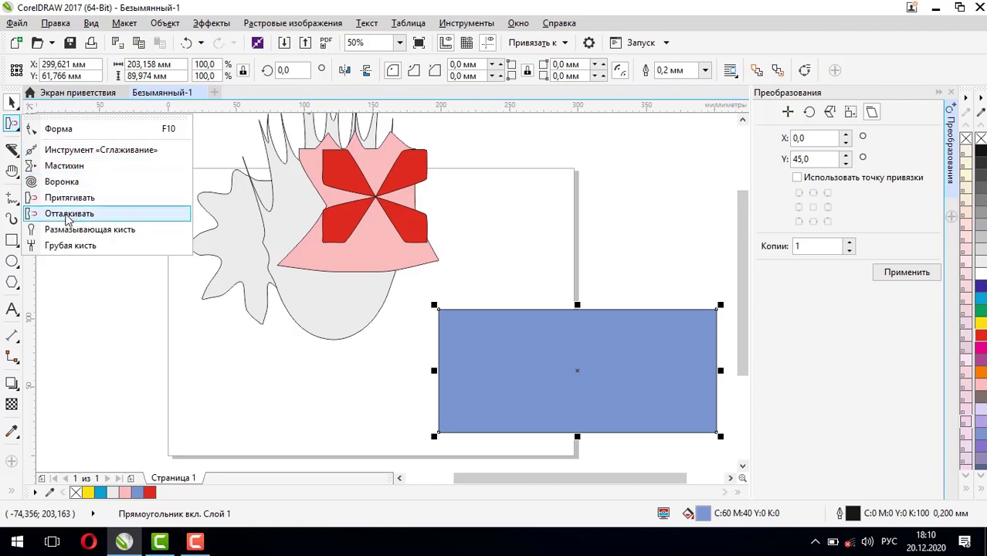
left_click(51, 187)
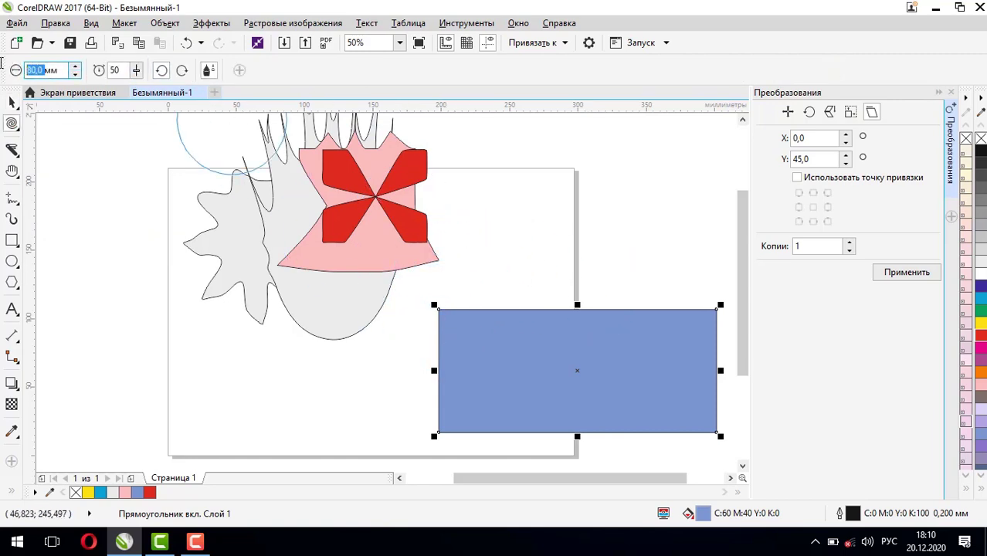
key("Return")
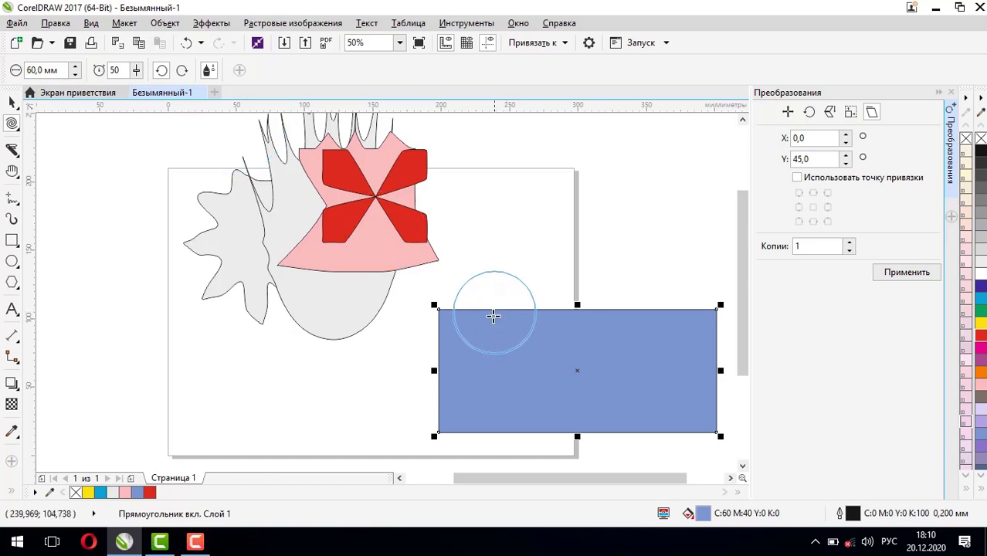
left_click_drag(490, 310, 502, 314)
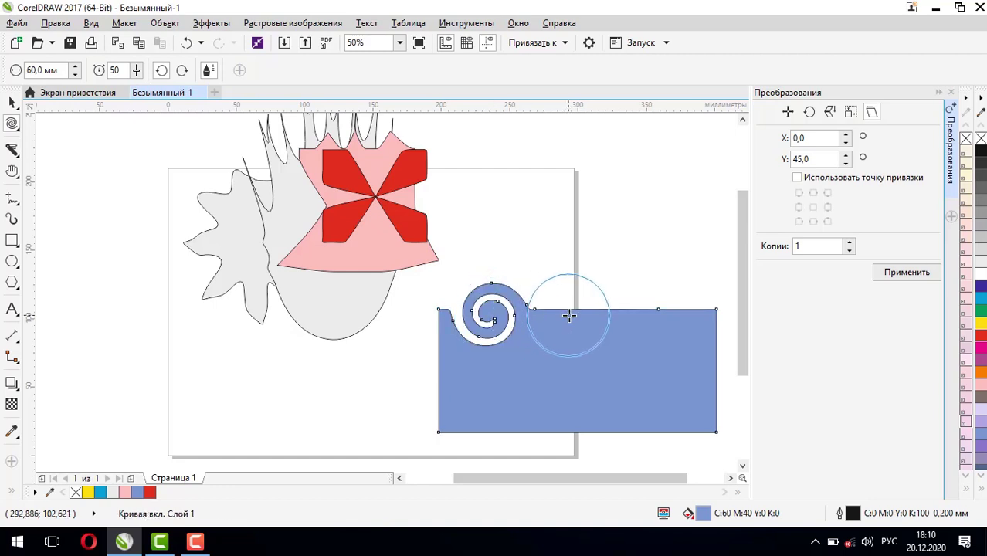
left_click_drag(569, 315, 569, 315)
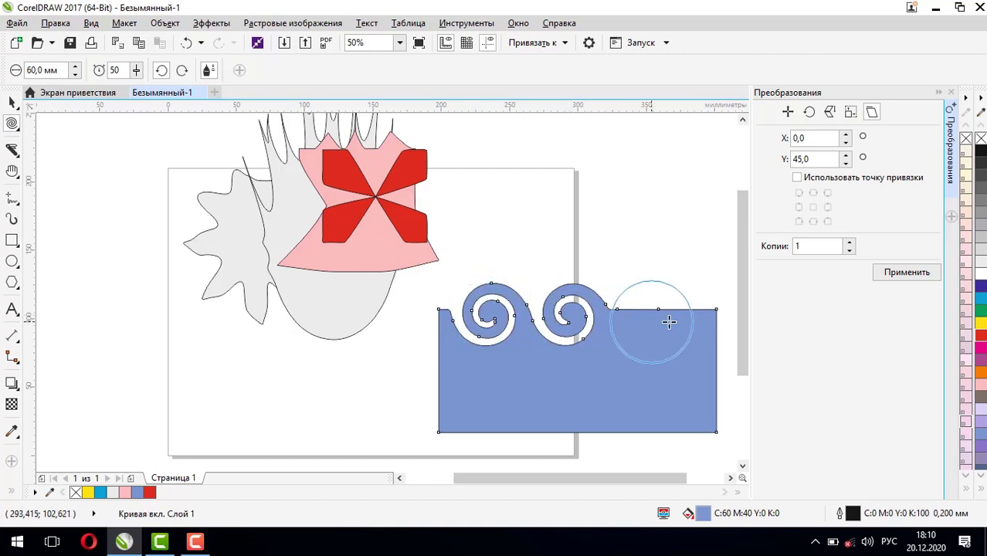
left_click_drag(655, 315, 657, 314)
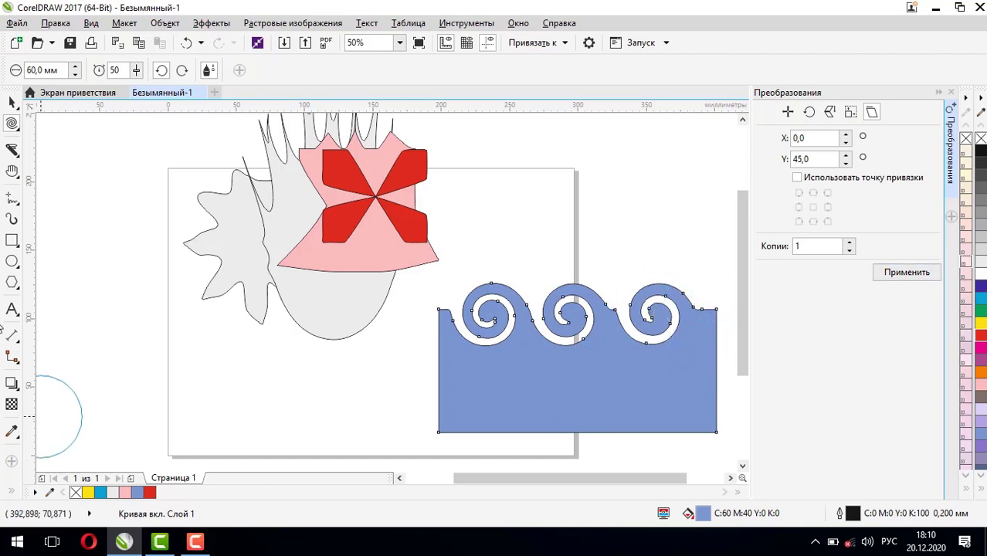
- Draw a full circle about 62 mm in diameter above the blue waves
left_click(12, 261)
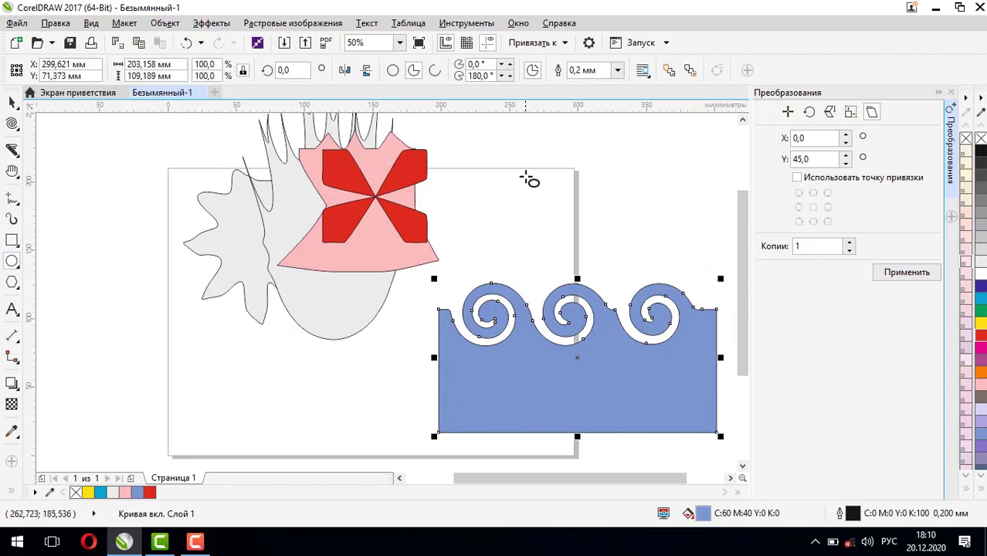
left_click_drag(526, 175, 615, 266)
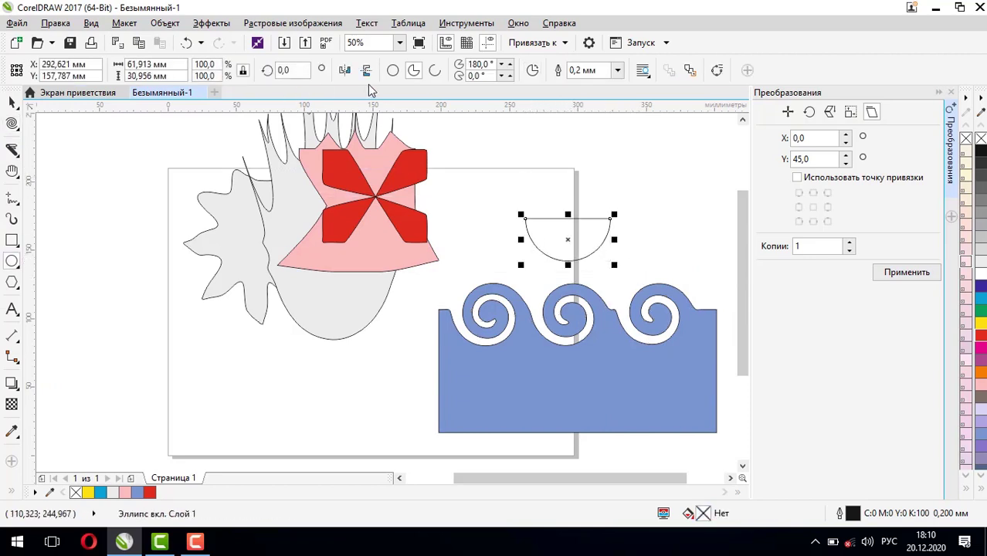
left_click(392, 71)
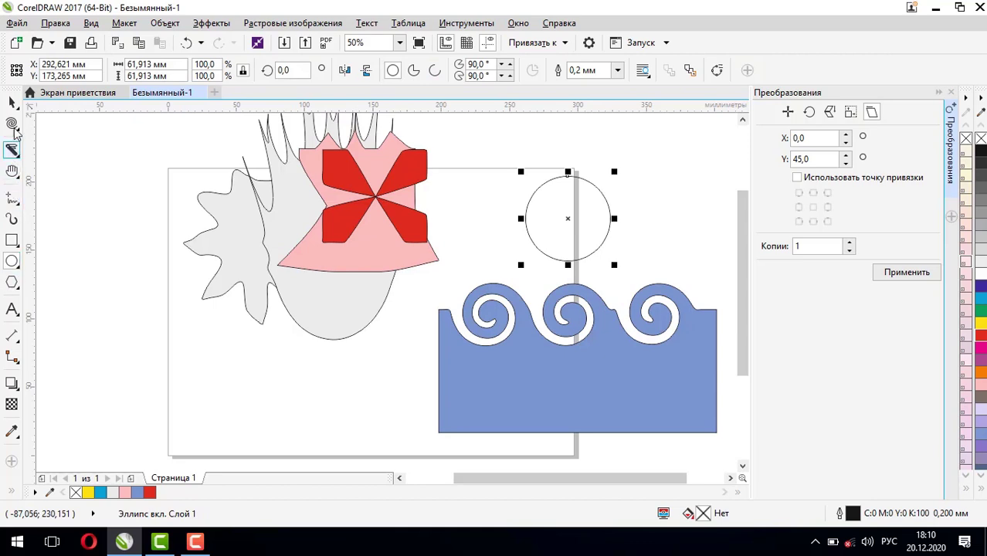
- Twist small spiral curls around the circle's outline using the Twirl tool (Воронка) with a 30 mm nib and rate 50
left_click(11, 123)
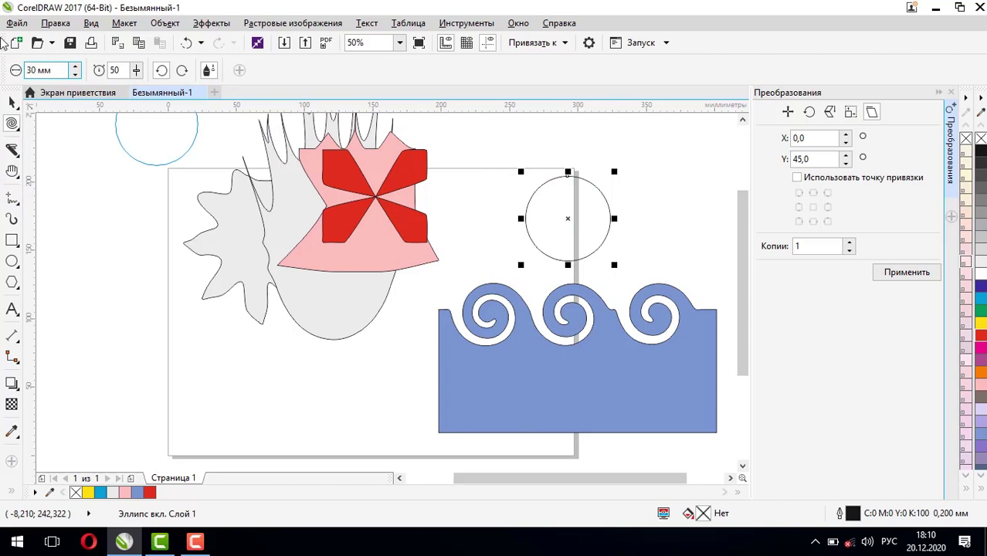
key("Return")
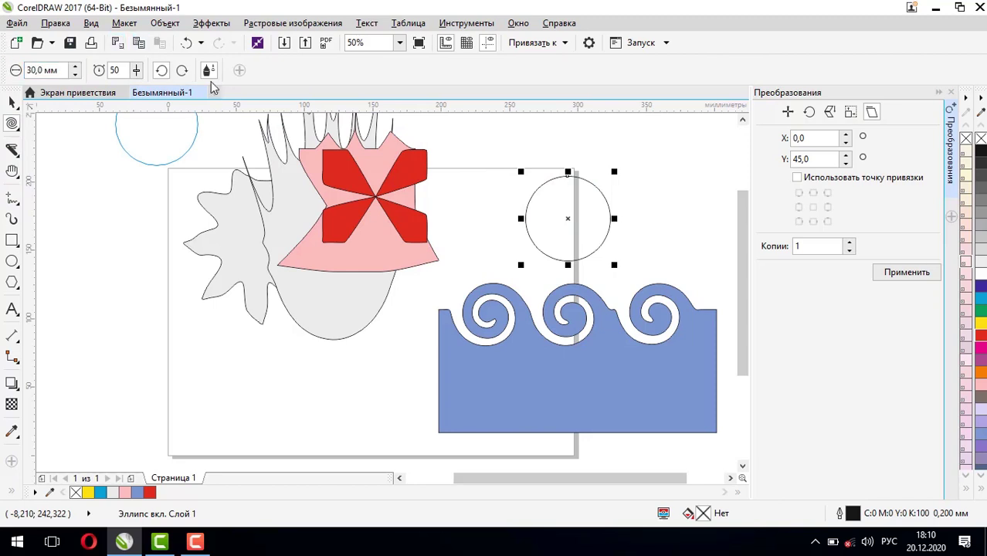
left_click(560, 184)
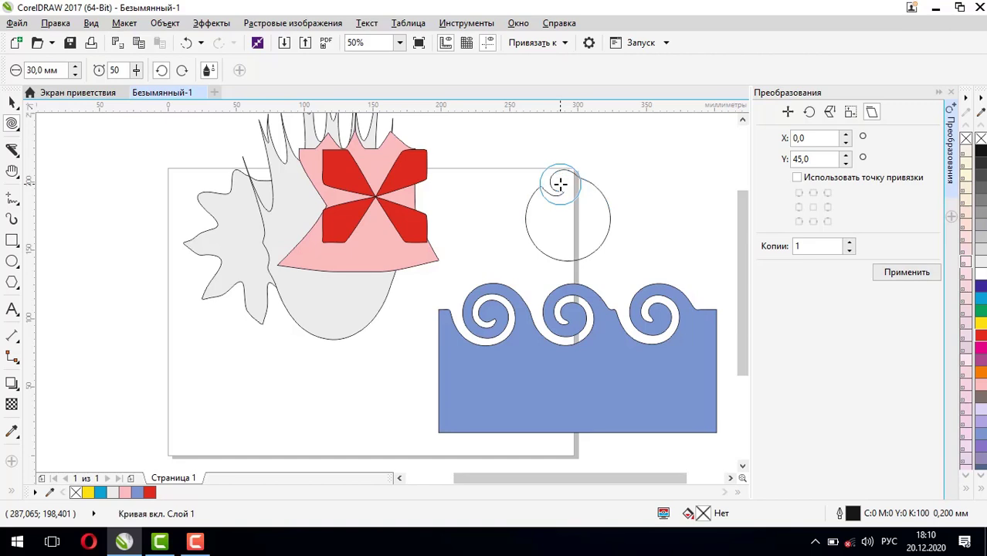
left_click_drag(560, 184, 561, 186)
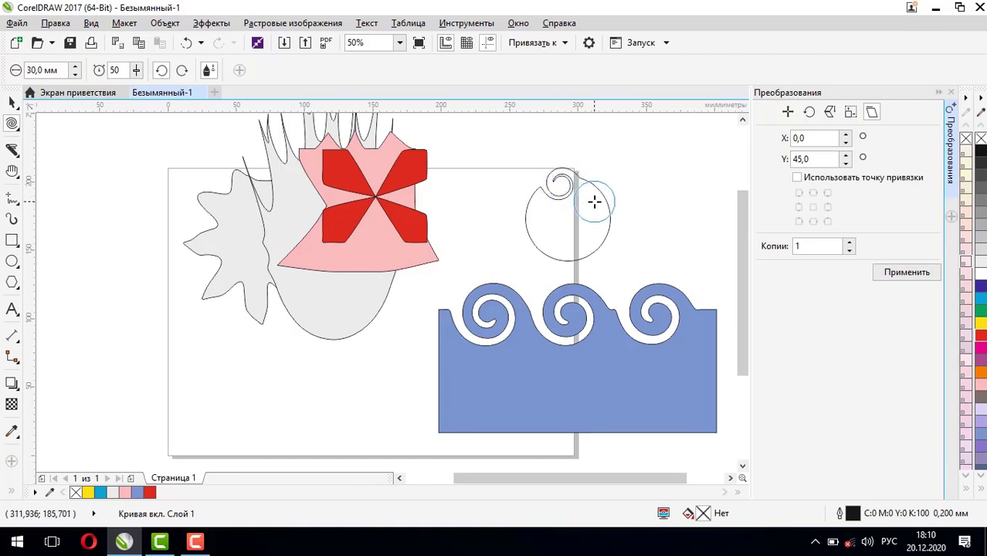
left_click(594, 202)
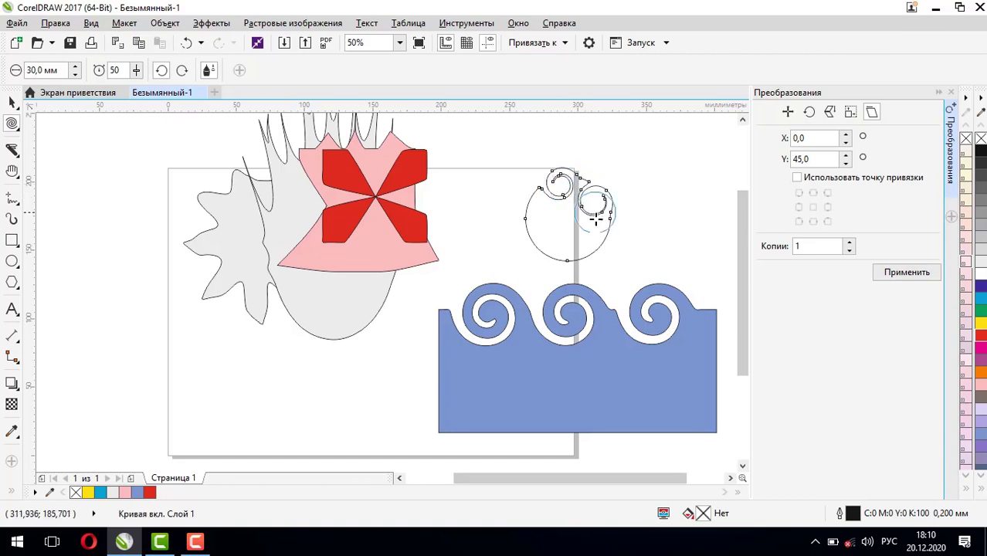
left_click(597, 243)
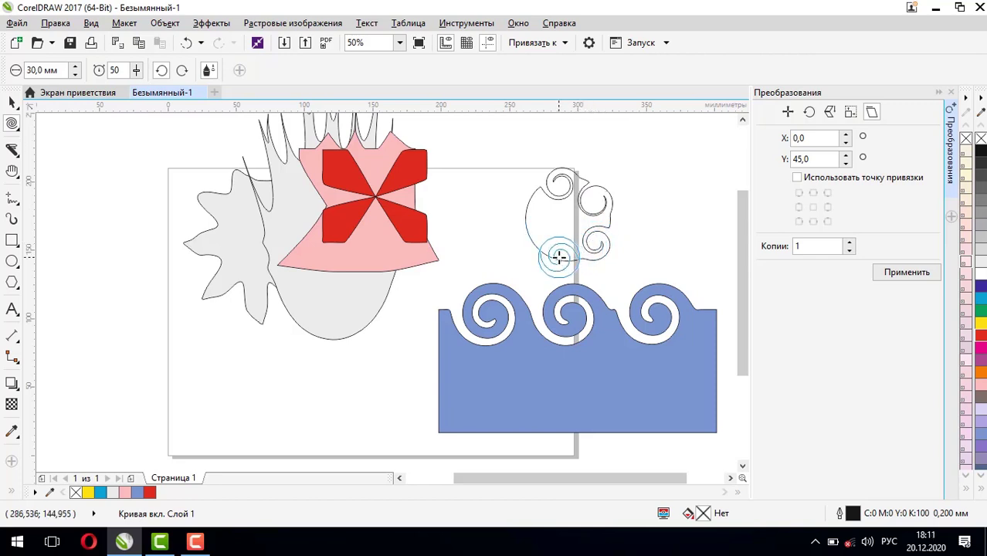
left_click(560, 257)
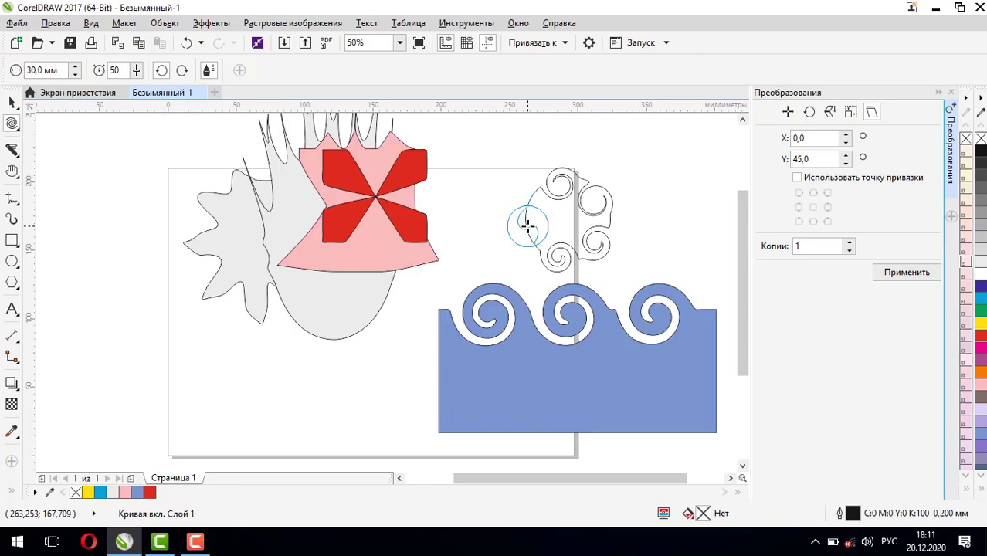
left_click(527, 225)
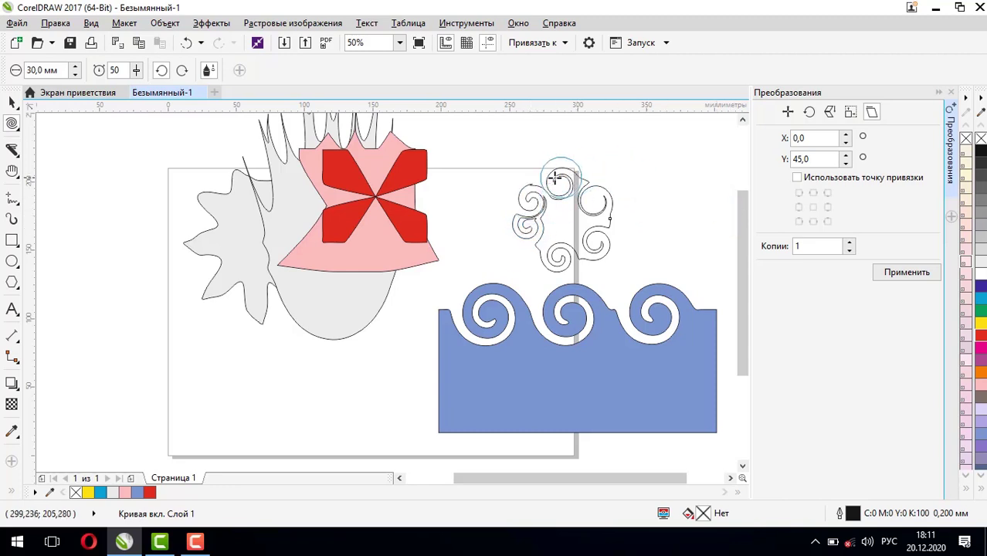
left_click(530, 226)
left_click_drag(529, 225, 549, 257)
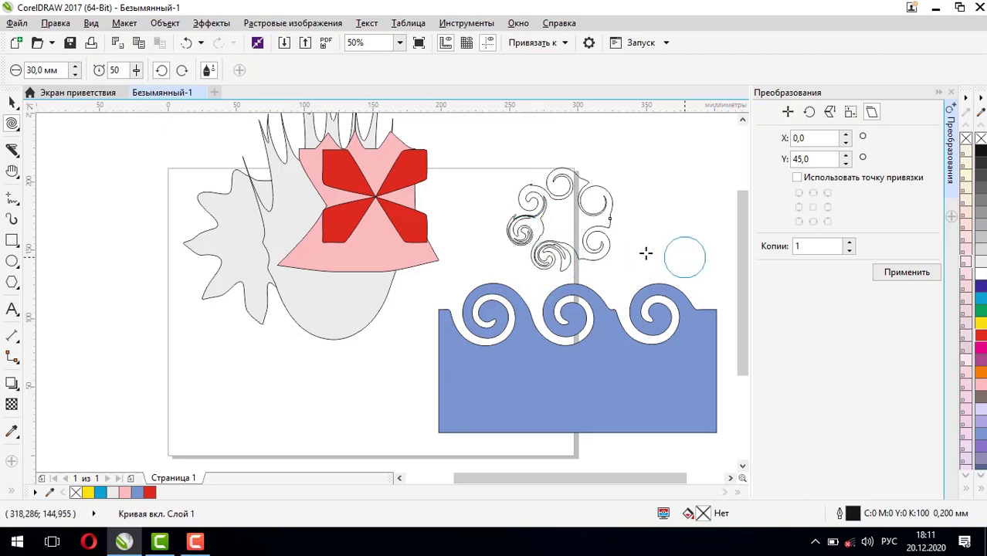
- Raise the Twirl rate to 100 and twist one small spiral on the blue shape's left edge and three along its lower edge
left_click(136, 68)
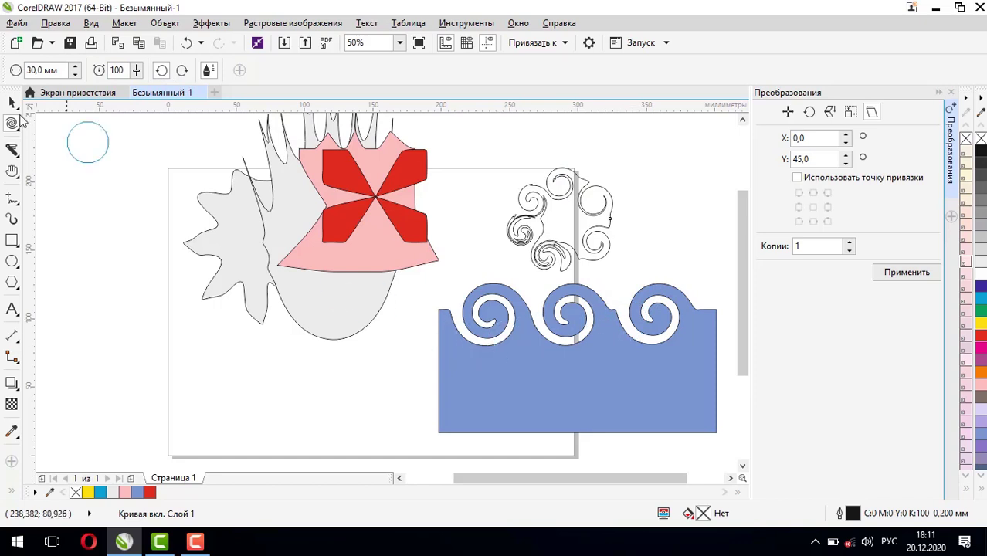
left_click(13, 101)
left_click(511, 346)
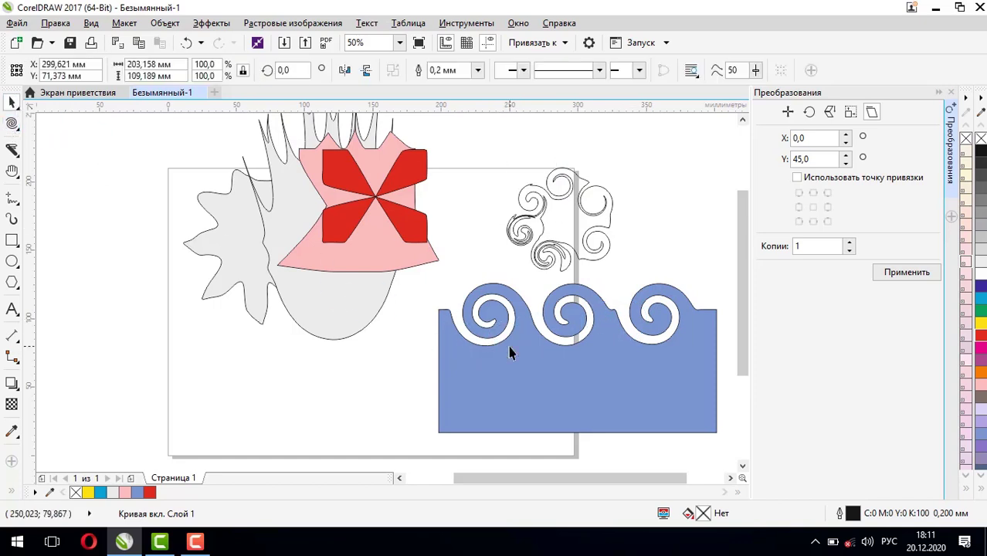
left_click(11, 122)
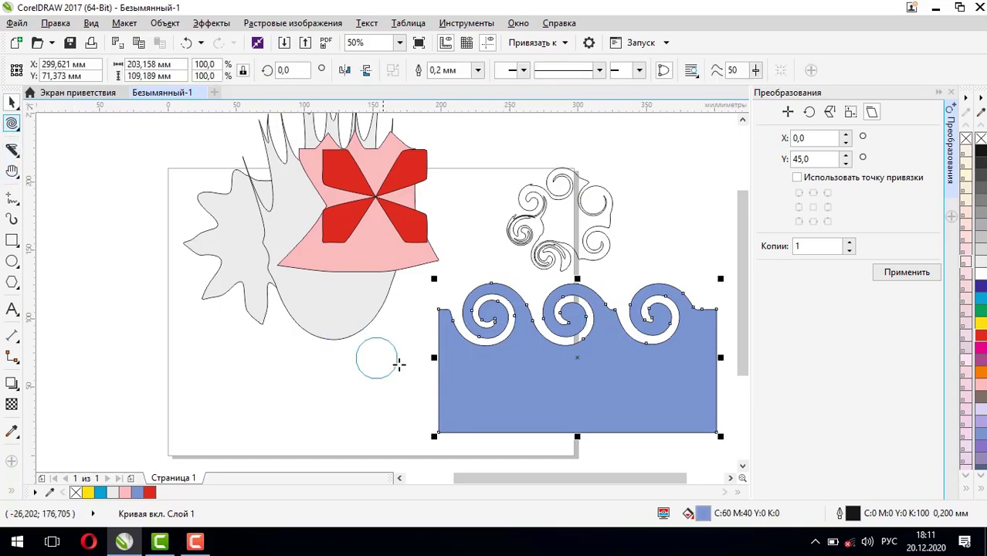
left_click_drag(438, 371, 439, 371)
left_click_drag(445, 420, 536, 428)
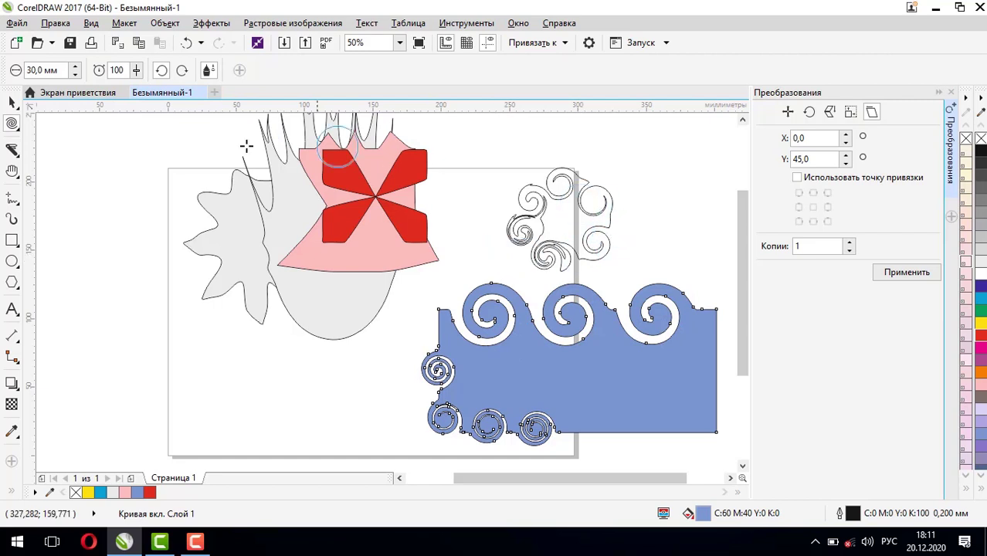
- Draw a rectangle about 101 × 92 mm at the page's lower left and fill it yellow
left_click(11, 241)
left_click_drag(76, 295, 219, 424)
left_click(981, 323)
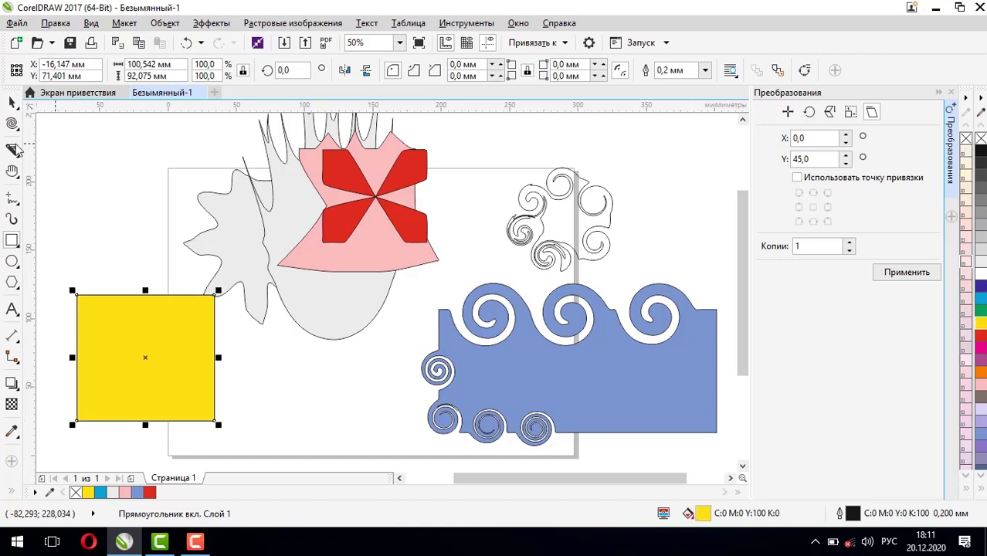
- Dent the yellow rectangle with the 30 mm Repel tool (Отталкивать), making three rounded notches on the upper edge and two on the right edge
left_click(13, 127)
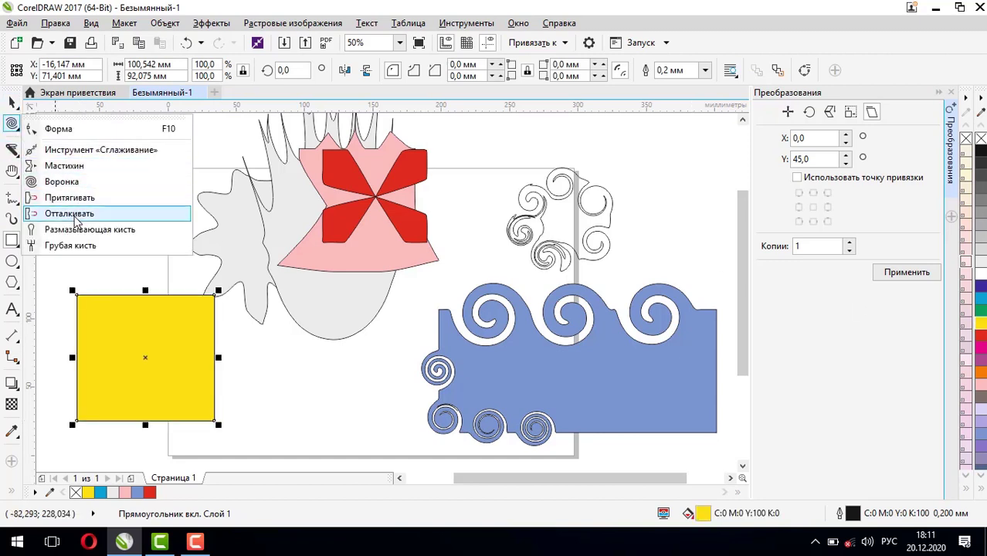
left_click(69, 214)
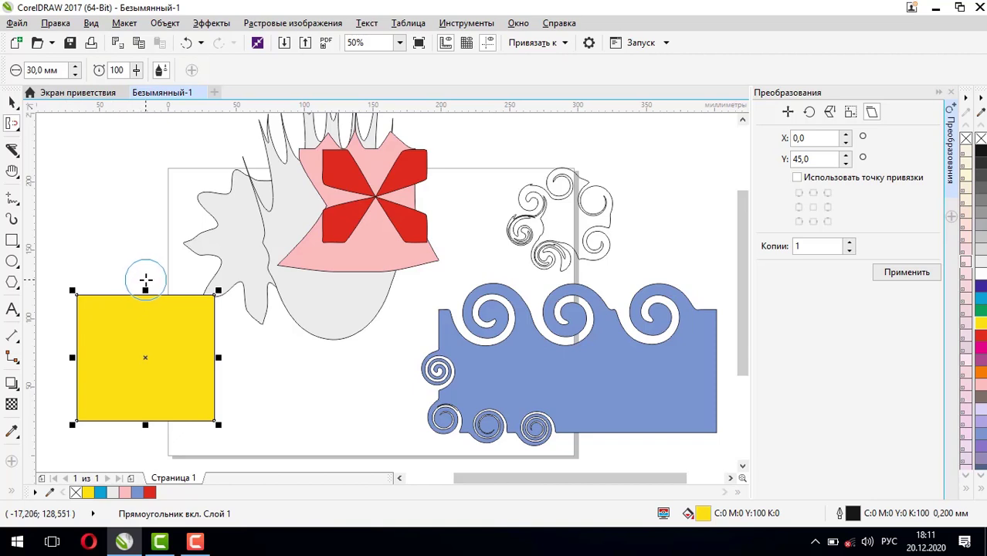
mouse_move(142, 276)
left_mouse_down()
mouse_move(144, 288)
mouse_move(105, 289)
left_mouse_up()
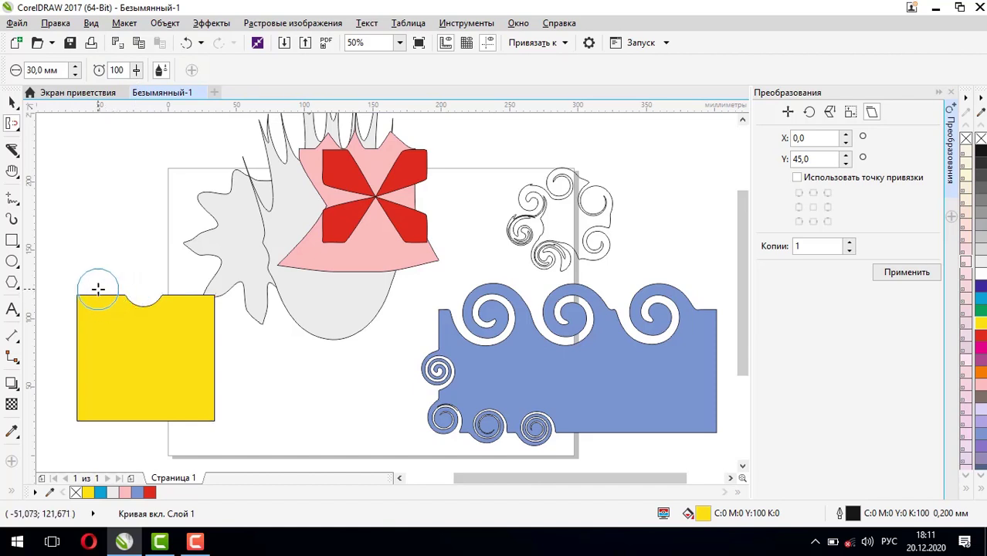
left_click(98, 289)
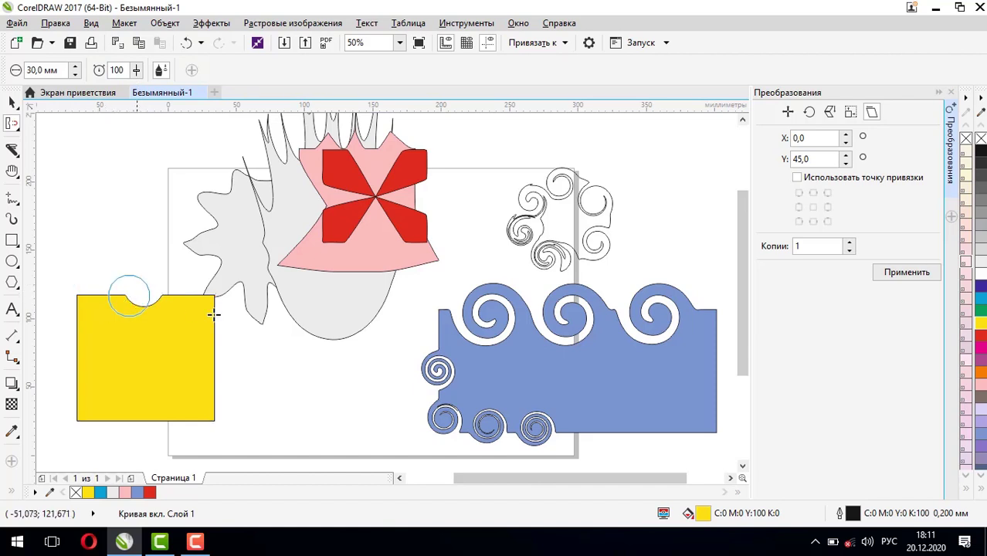
left_click(186, 288)
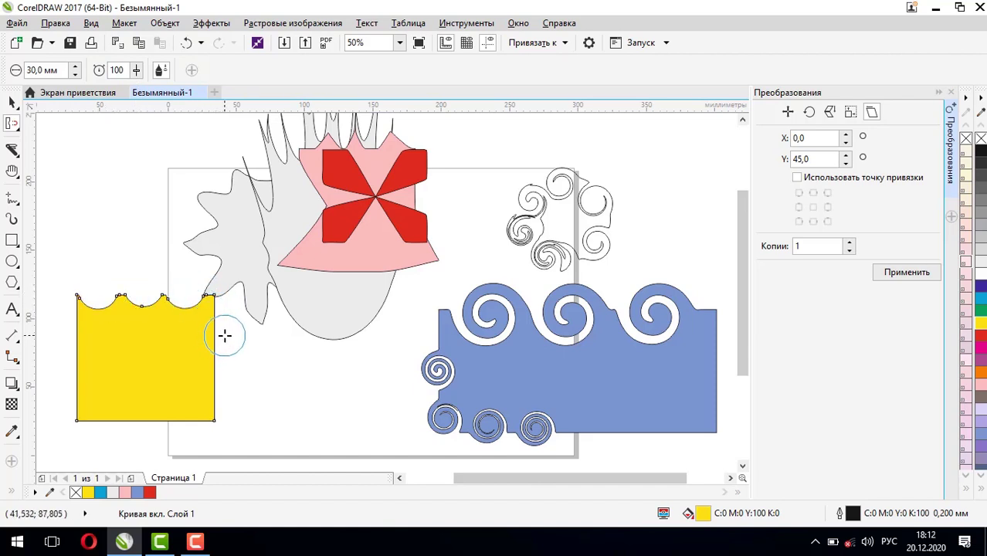
left_click(224, 336)
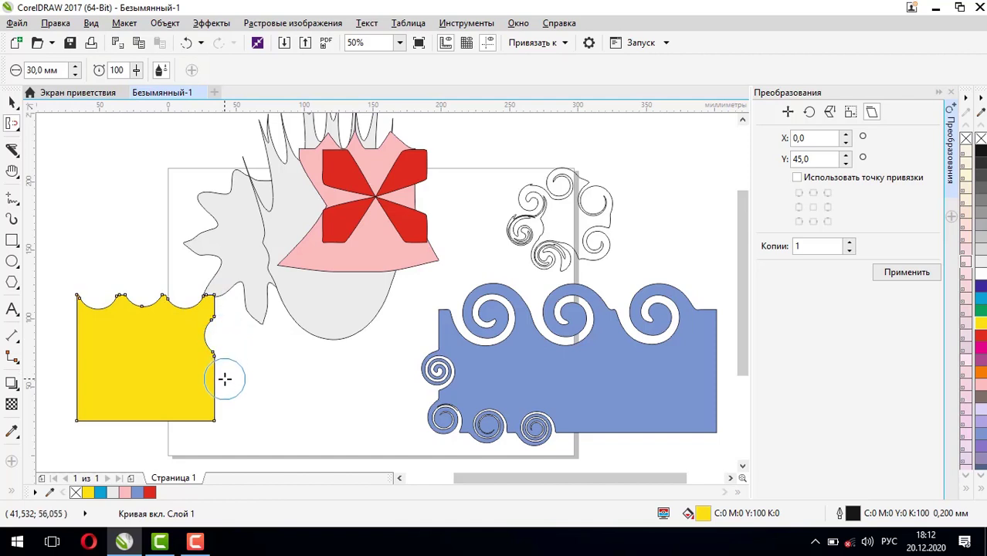
left_click(224, 378)
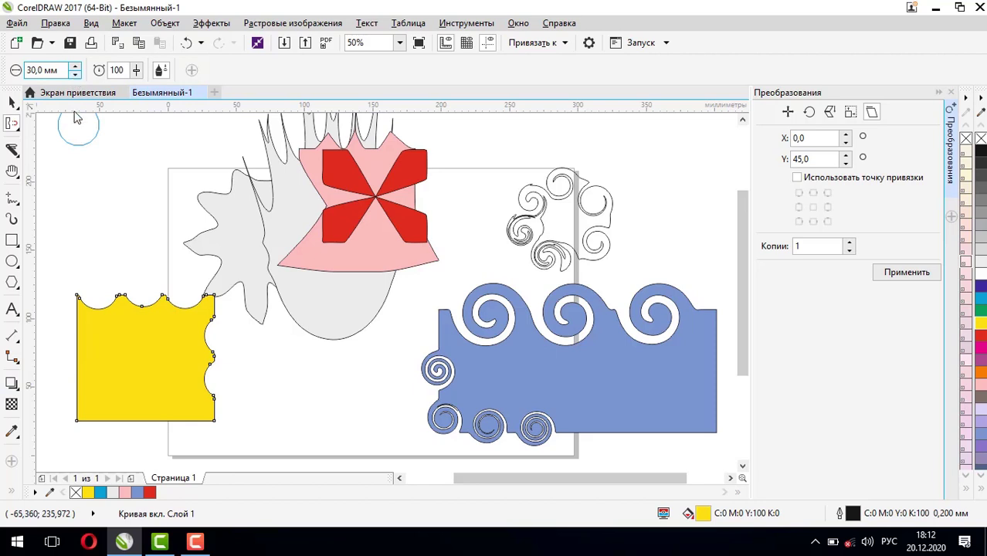
- Push notches on the yellow shape's upper and right edges outward from inside with the 30 mm Repel nib
left_click(142, 325)
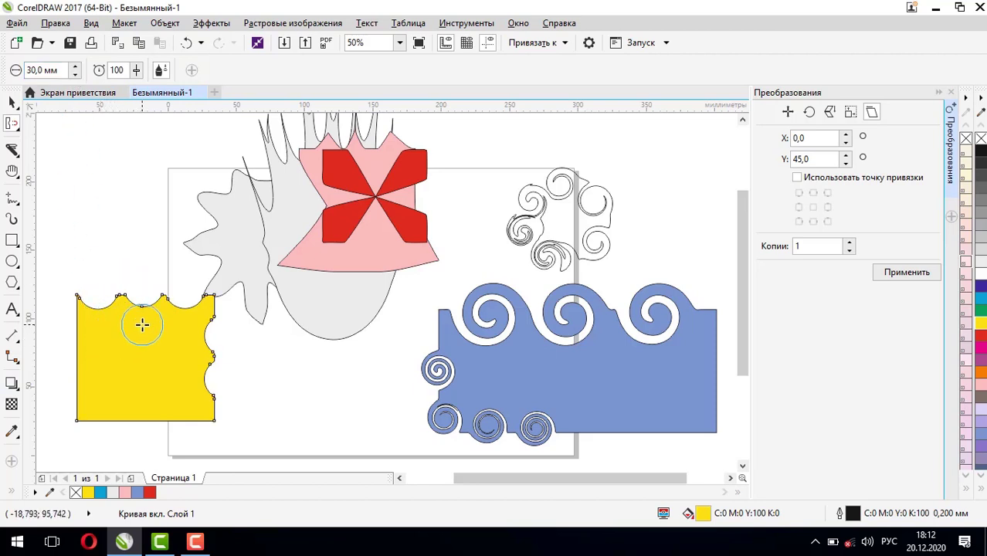
mouse_move(142, 325)
left_mouse_down()
mouse_move(143, 312)
mouse_move(132, 327)
mouse_move(103, 319)
left_mouse_up()
left_click(103, 319)
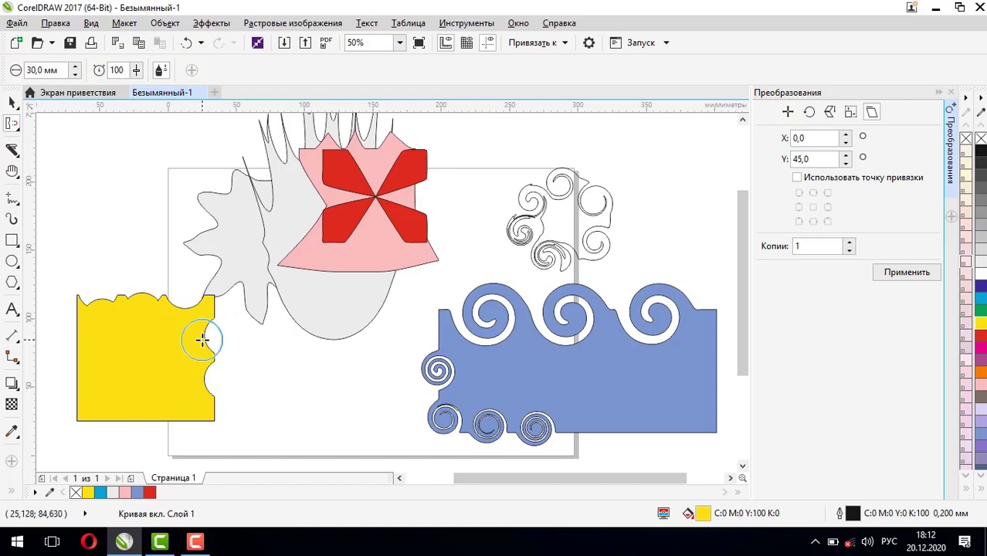
left_click_drag(201, 340, 201, 379)
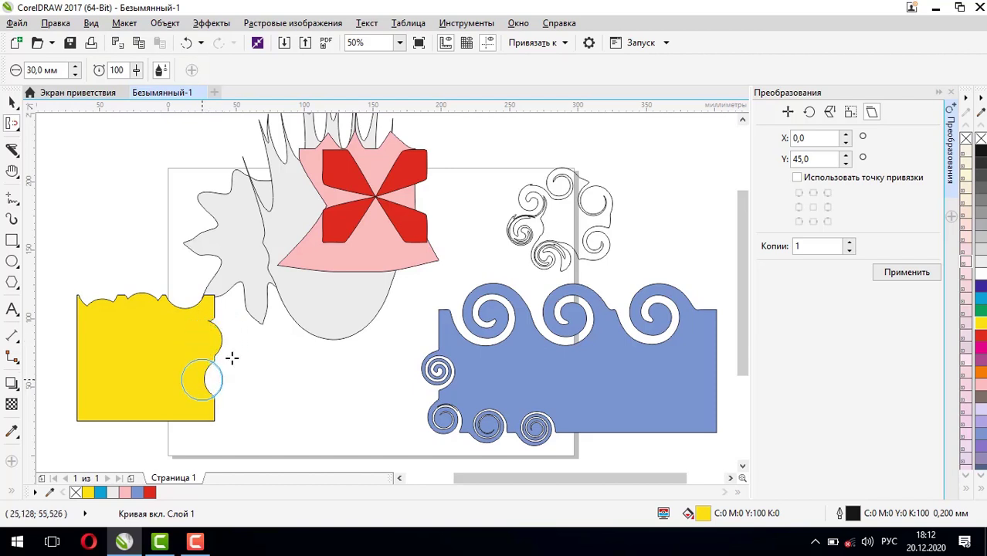